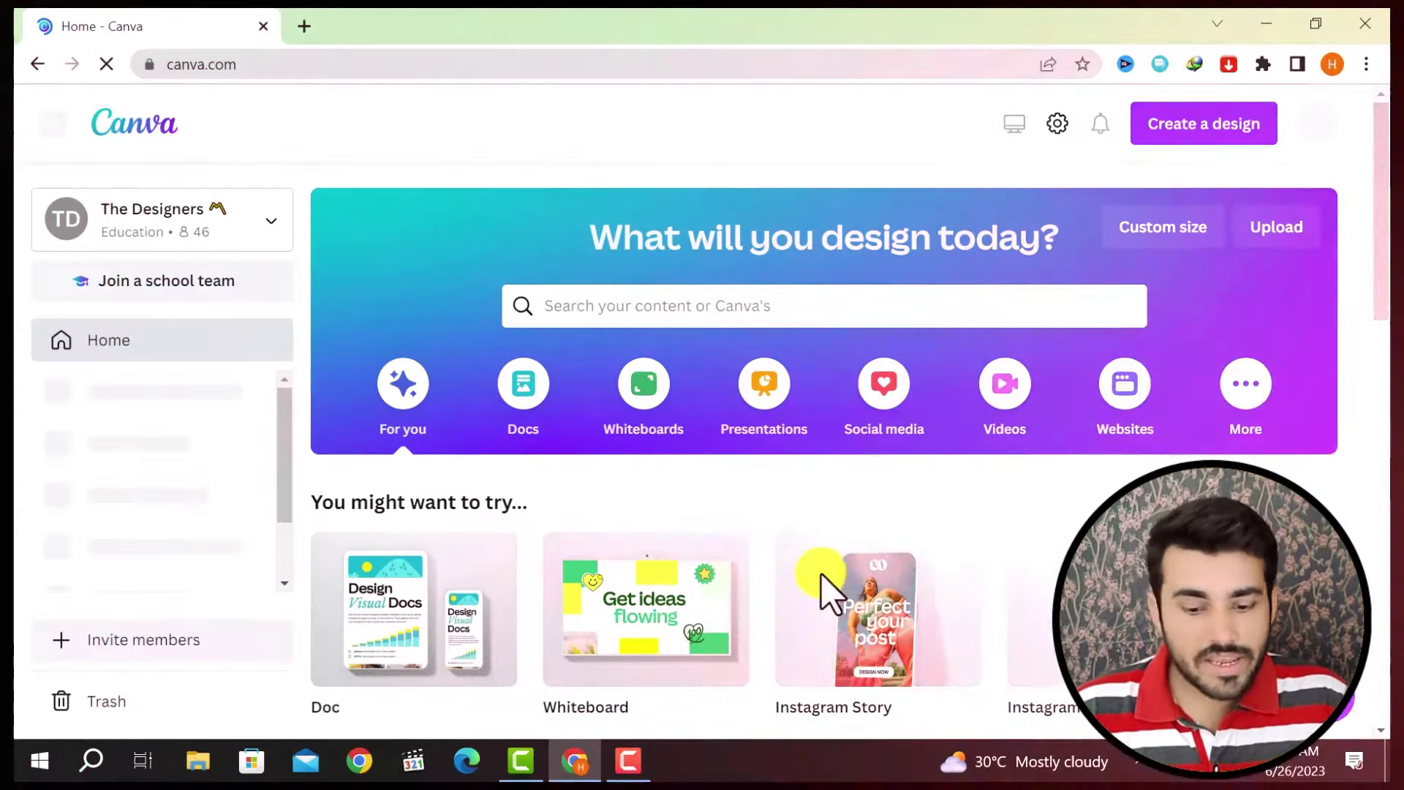
# Scroll through the suggested templates for the new blank Facebook Post design.
pyautogui.scroll(-4, 979, 512)
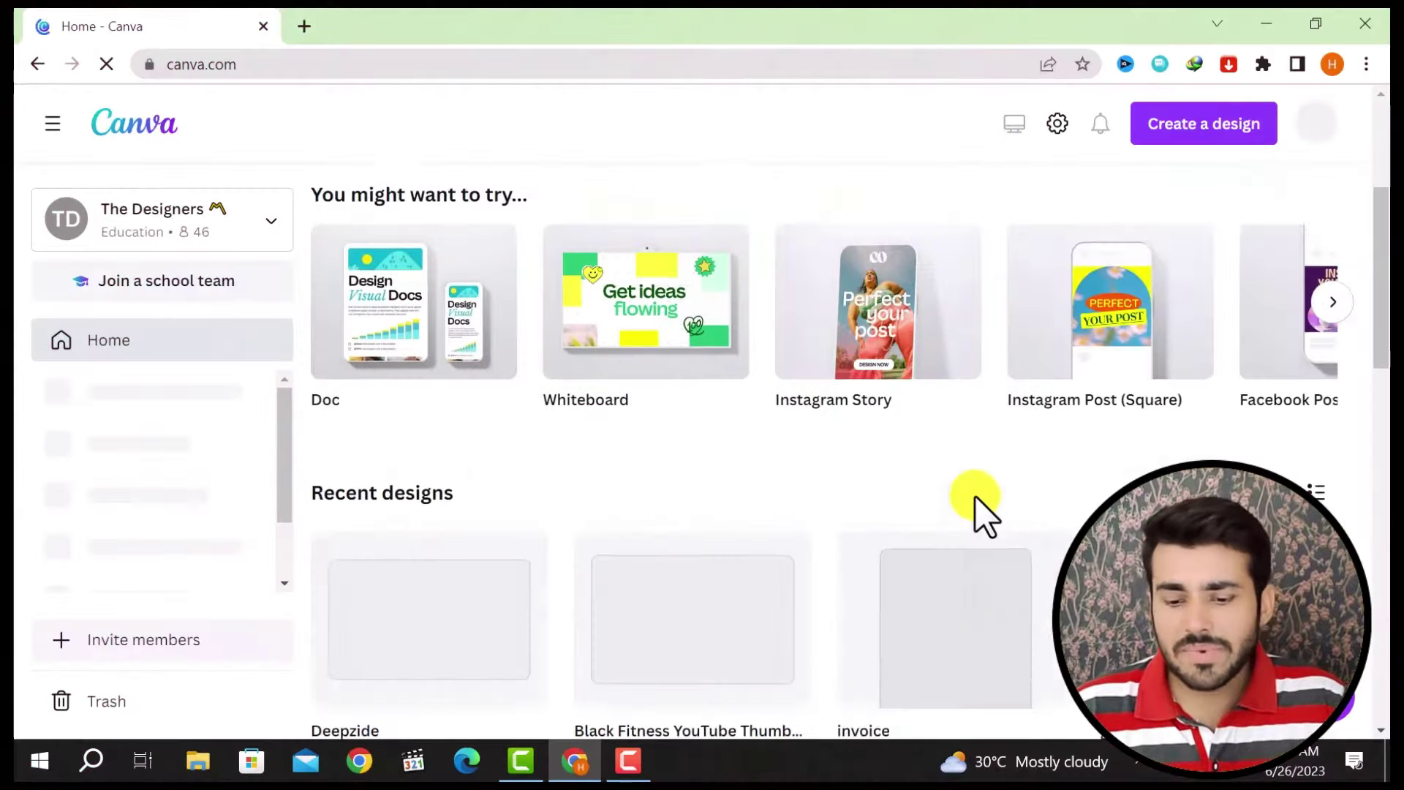
pyautogui.scroll(3, 978, 511)
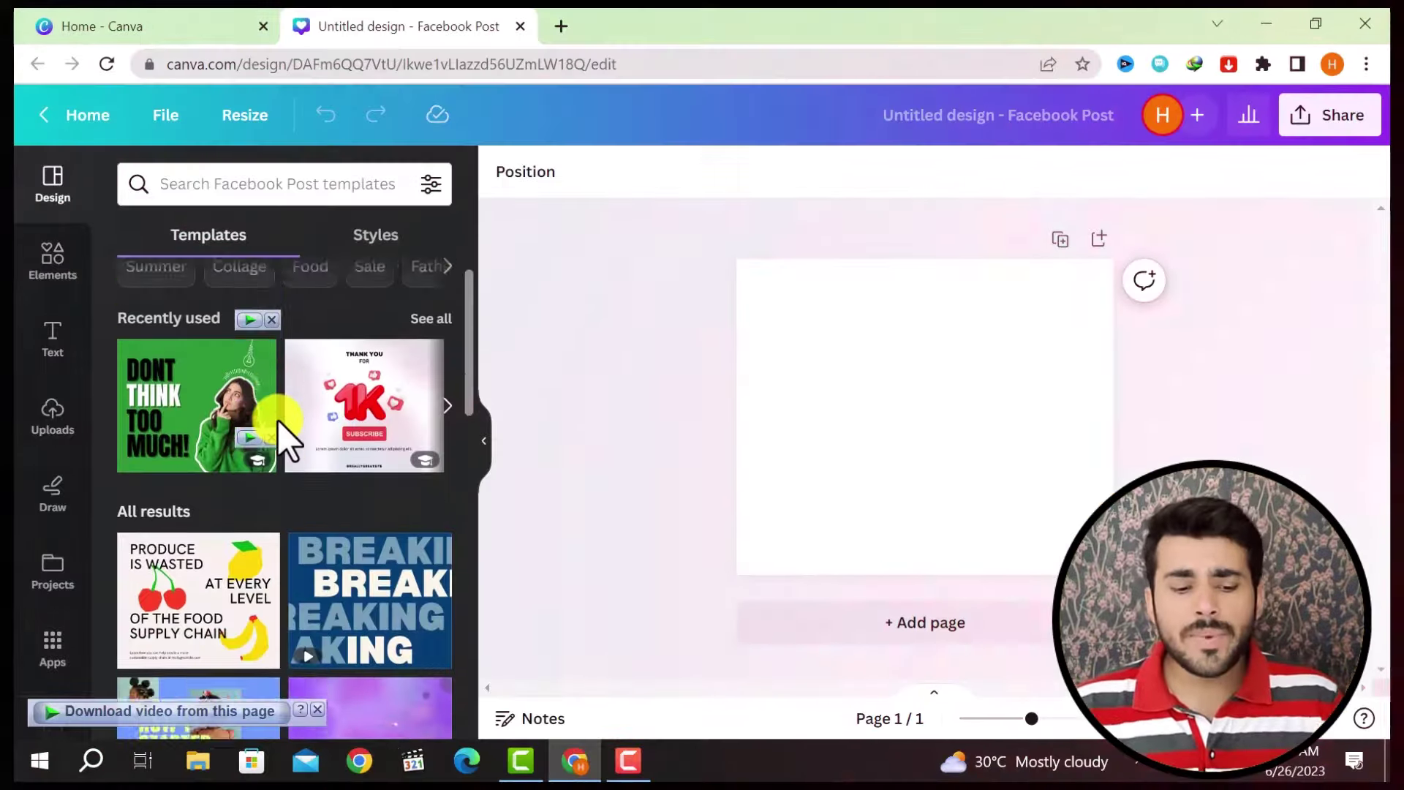
pyautogui.scroll(-10, 325, 556)
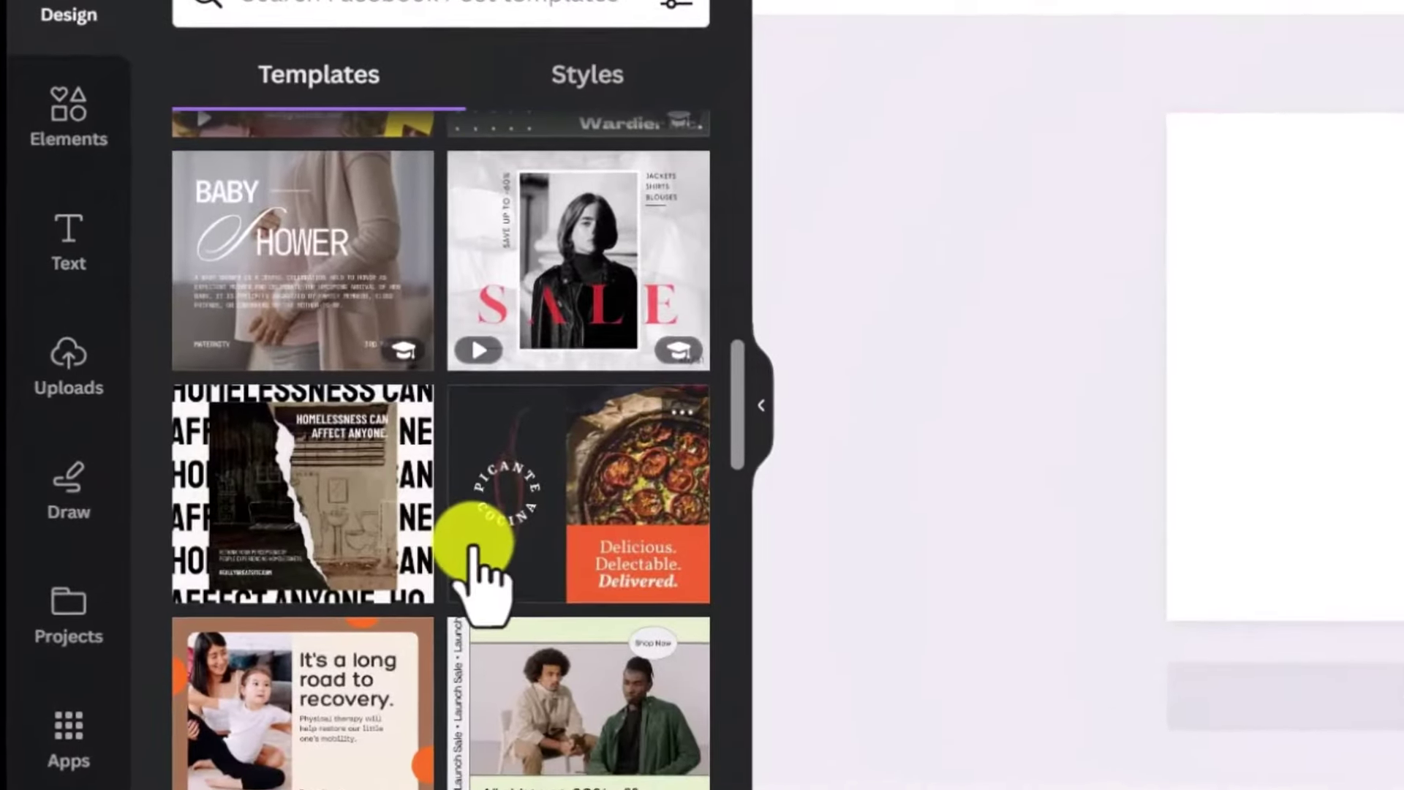
pyautogui.scroll(-10, 525, 541)
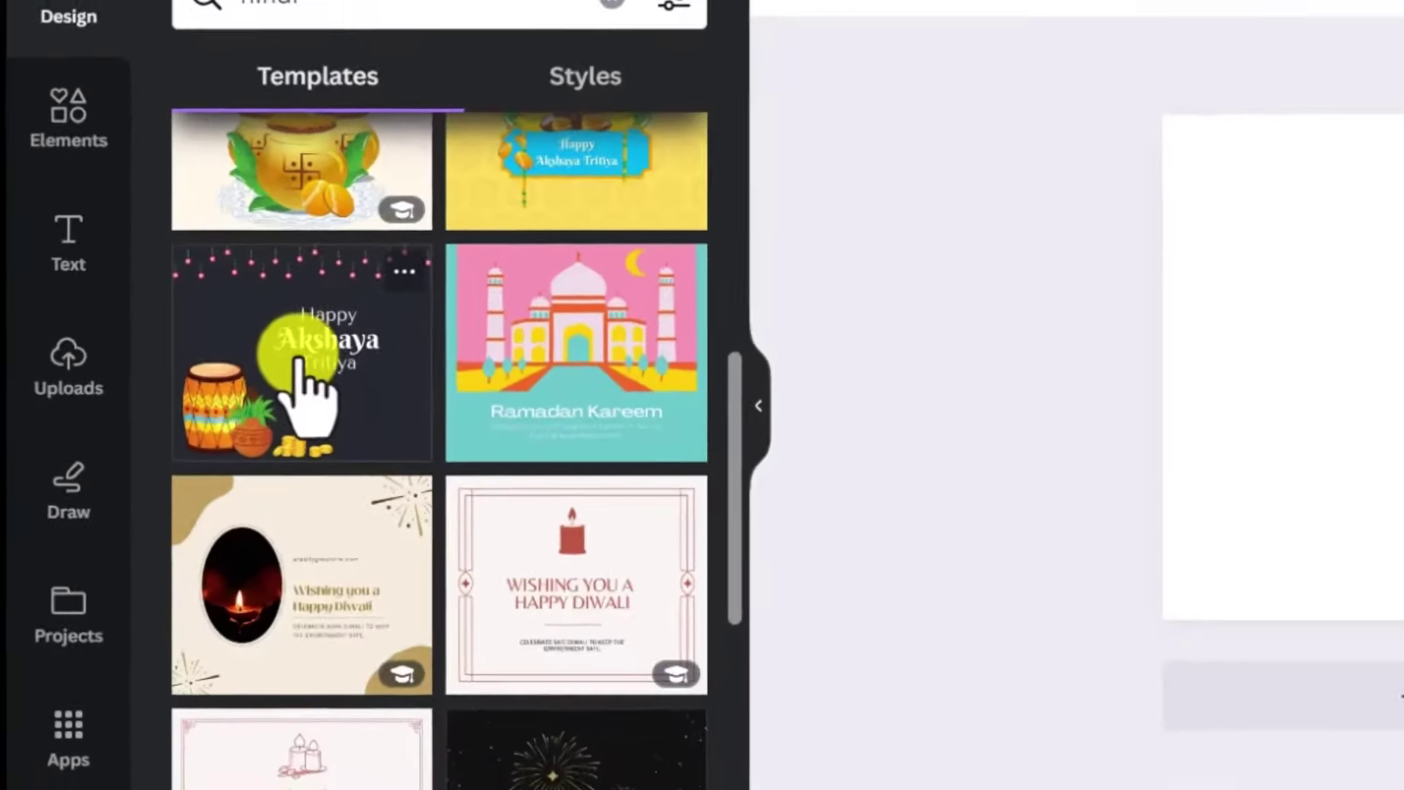
# Apply the Happy Akshaya Tritiya template, delete 'Happy' and 'Tritiya', and drag 'Akshaya' upward.
pyautogui.click(298, 357)
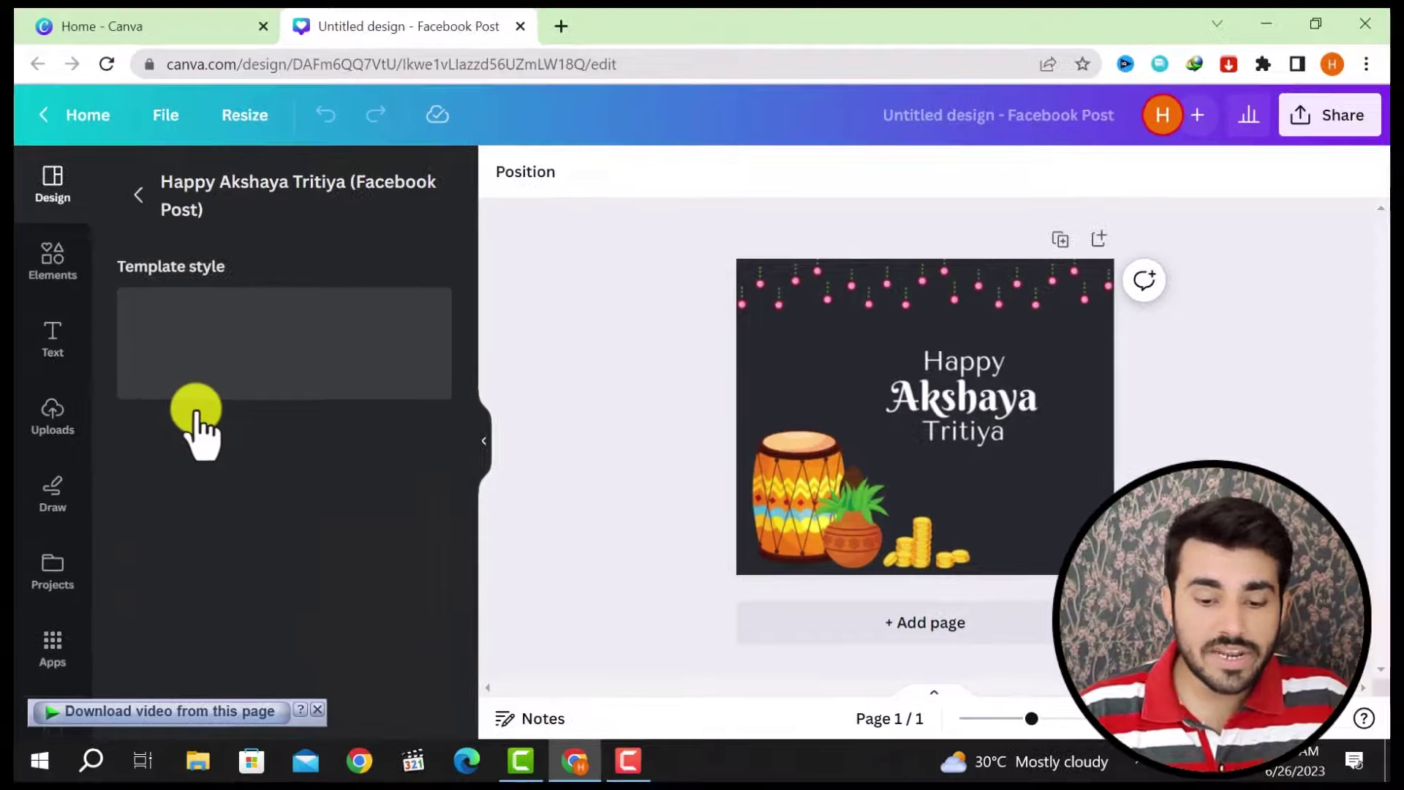
pyautogui.click(996, 422)
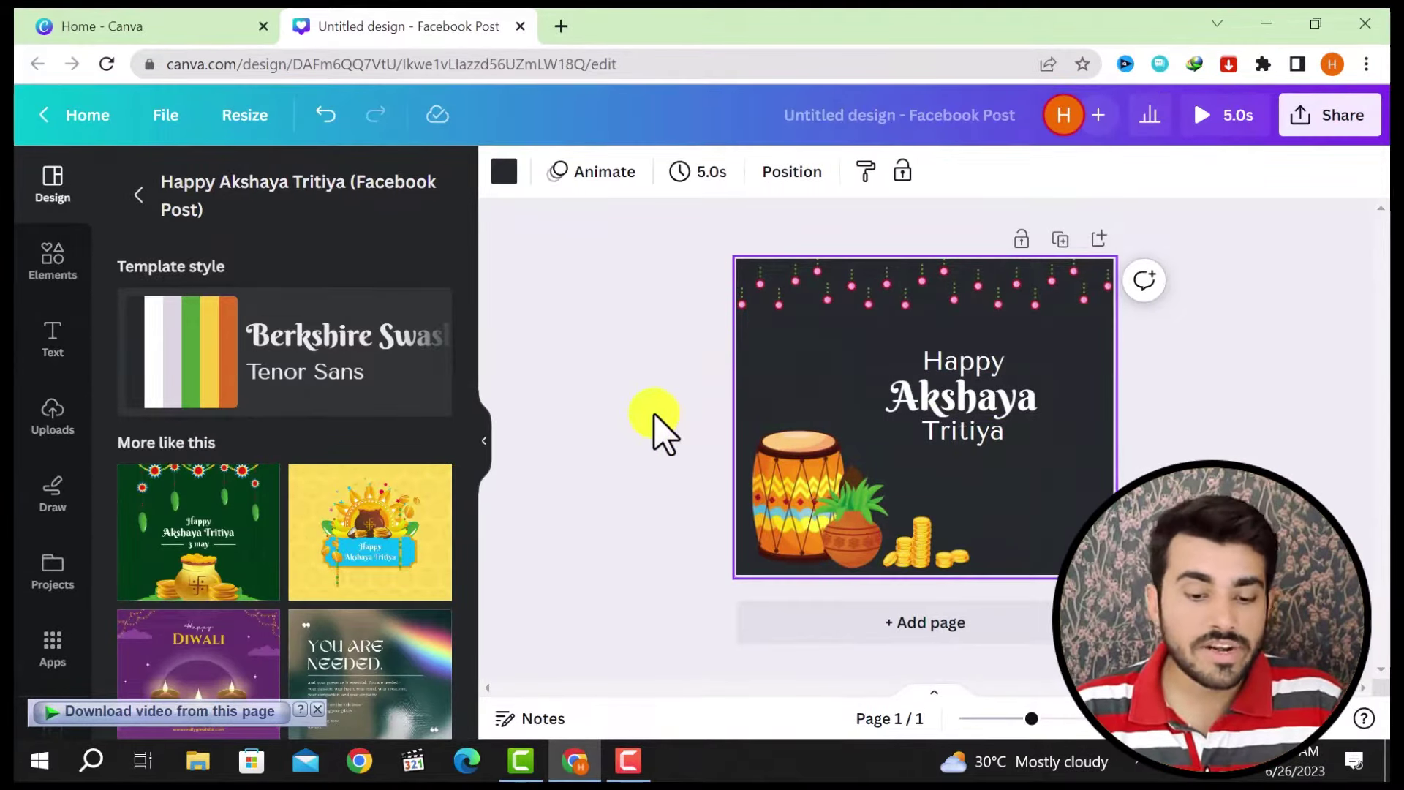
pyautogui.click(966, 367)
pyautogui.press('Delete')
pyautogui.click(964, 427)
pyautogui.press('Delete')
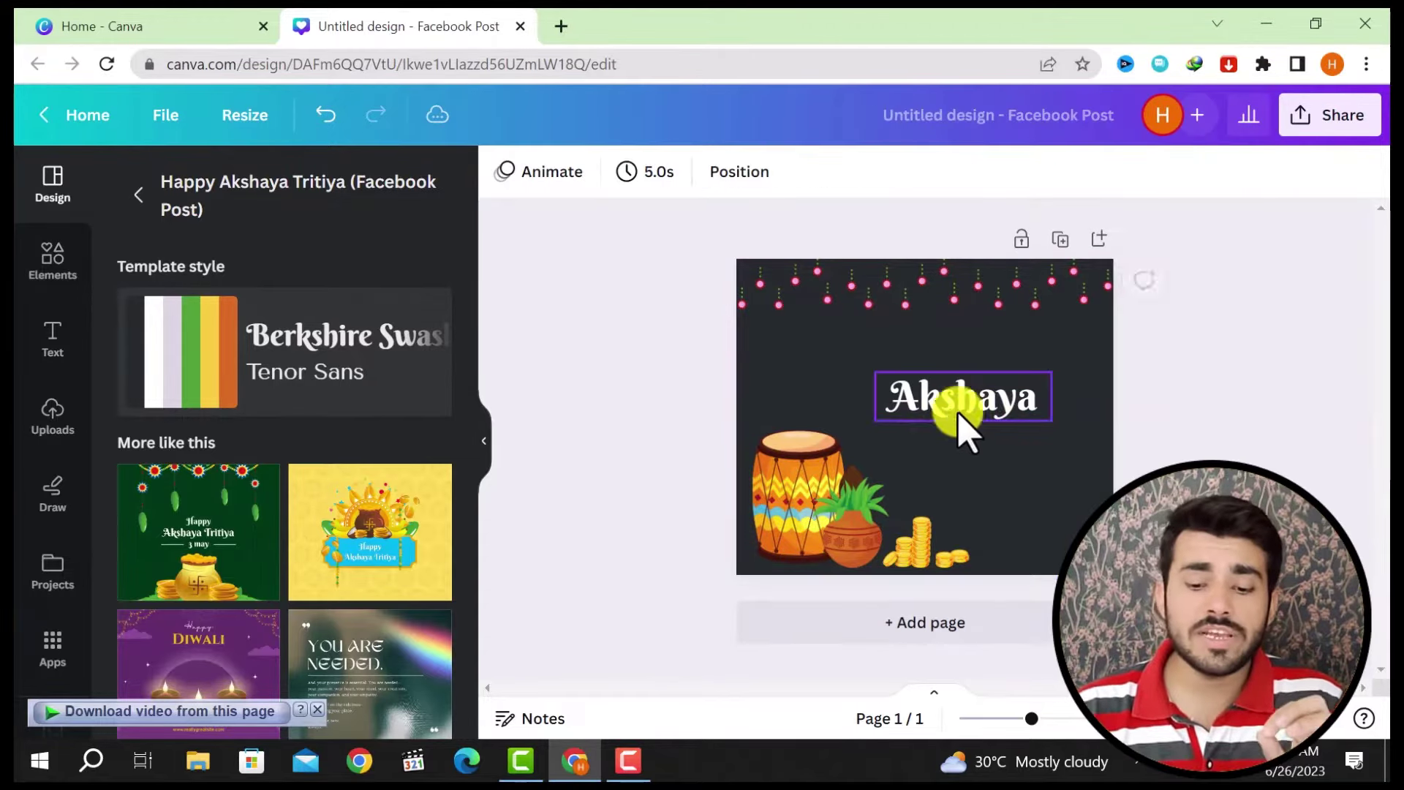
pyautogui.click(949, 413)
pyautogui.moveTo(940, 417); pyautogui.dragTo(923, 370)
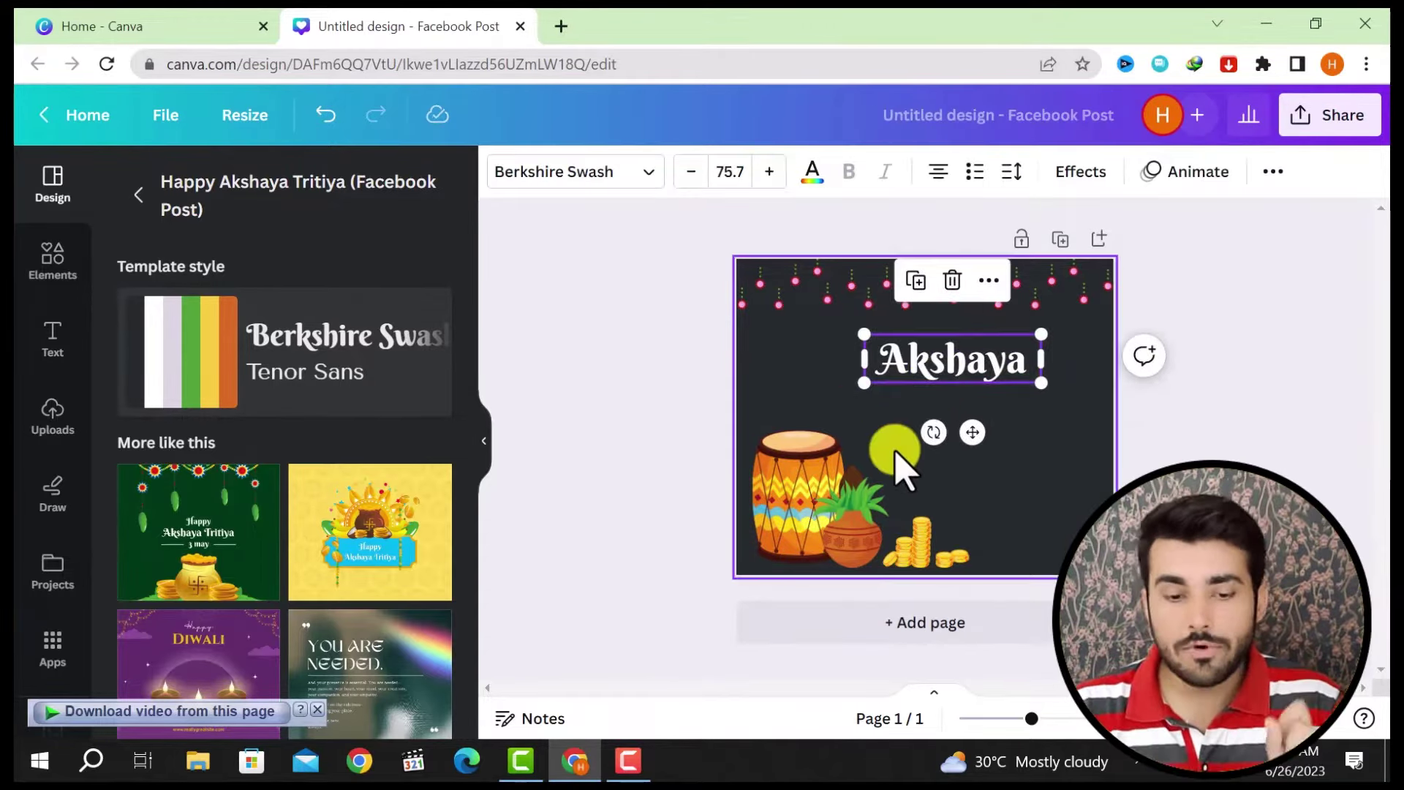
# Search for 'hindi input tools' in a new browser tab.
pyautogui.click(557, 29)
pyautogui.write('hindi input tools')
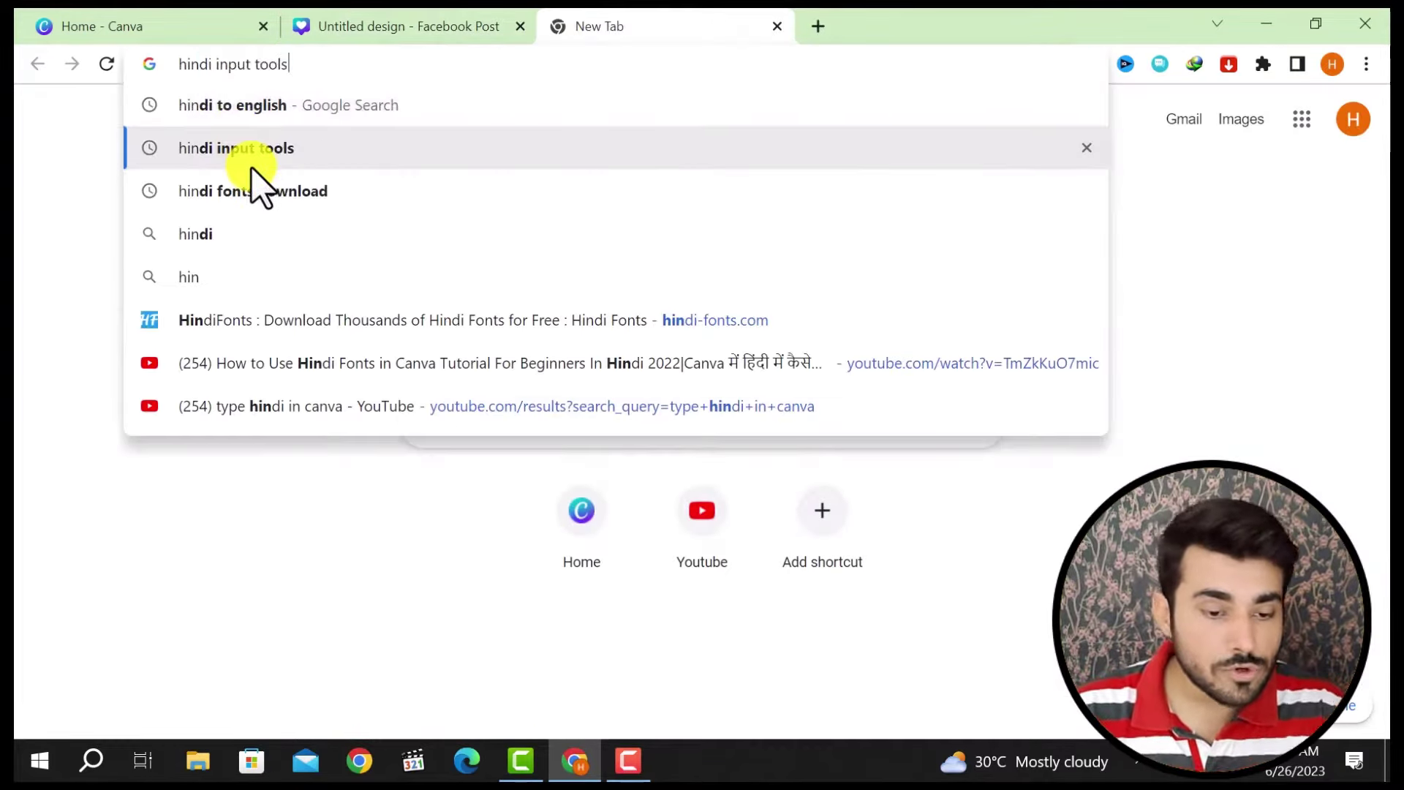
pyautogui.click(253, 150)
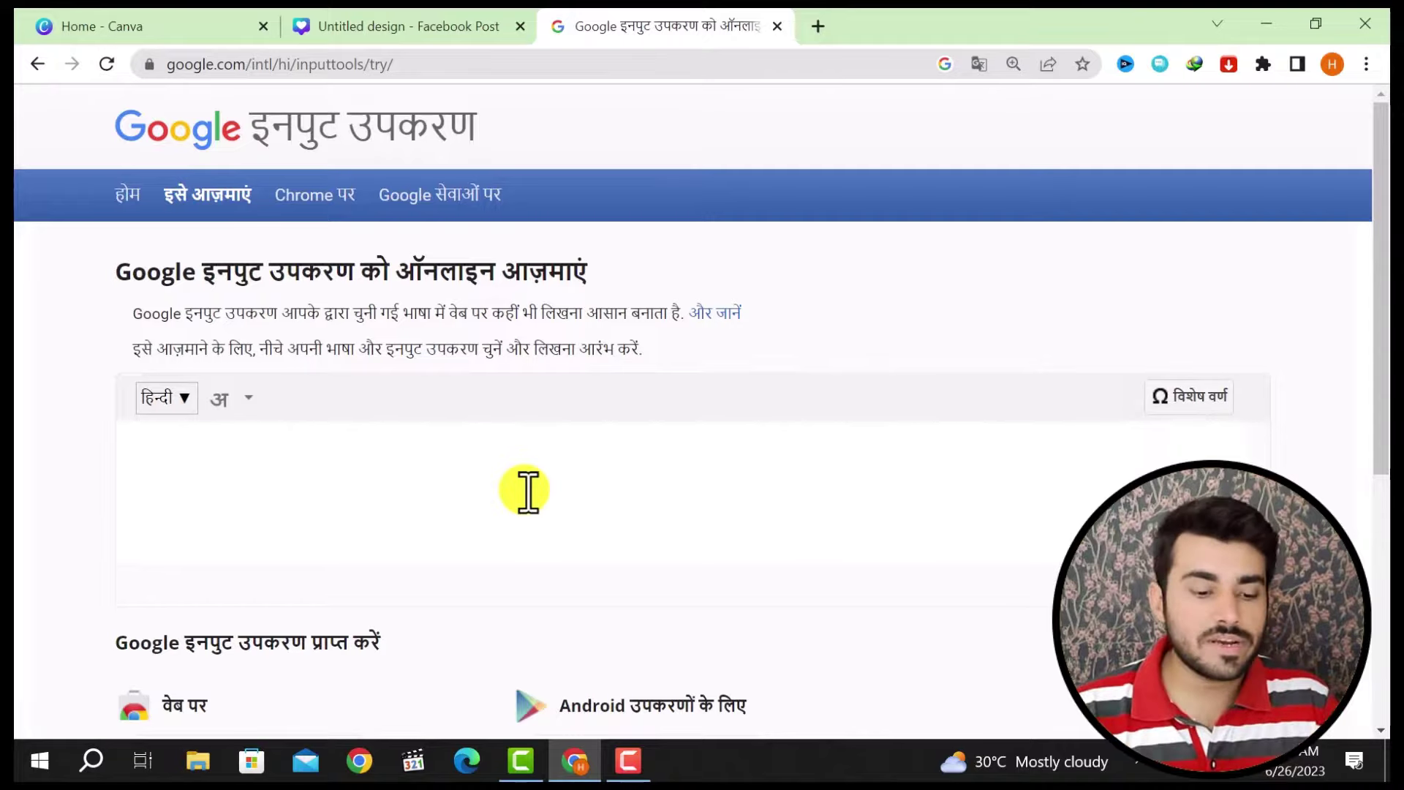
# Type the transliterated sentence to produce 'मैं हिंदी कैसे लिखते हैं' in the try-it box.
pyautogui.write('main li')
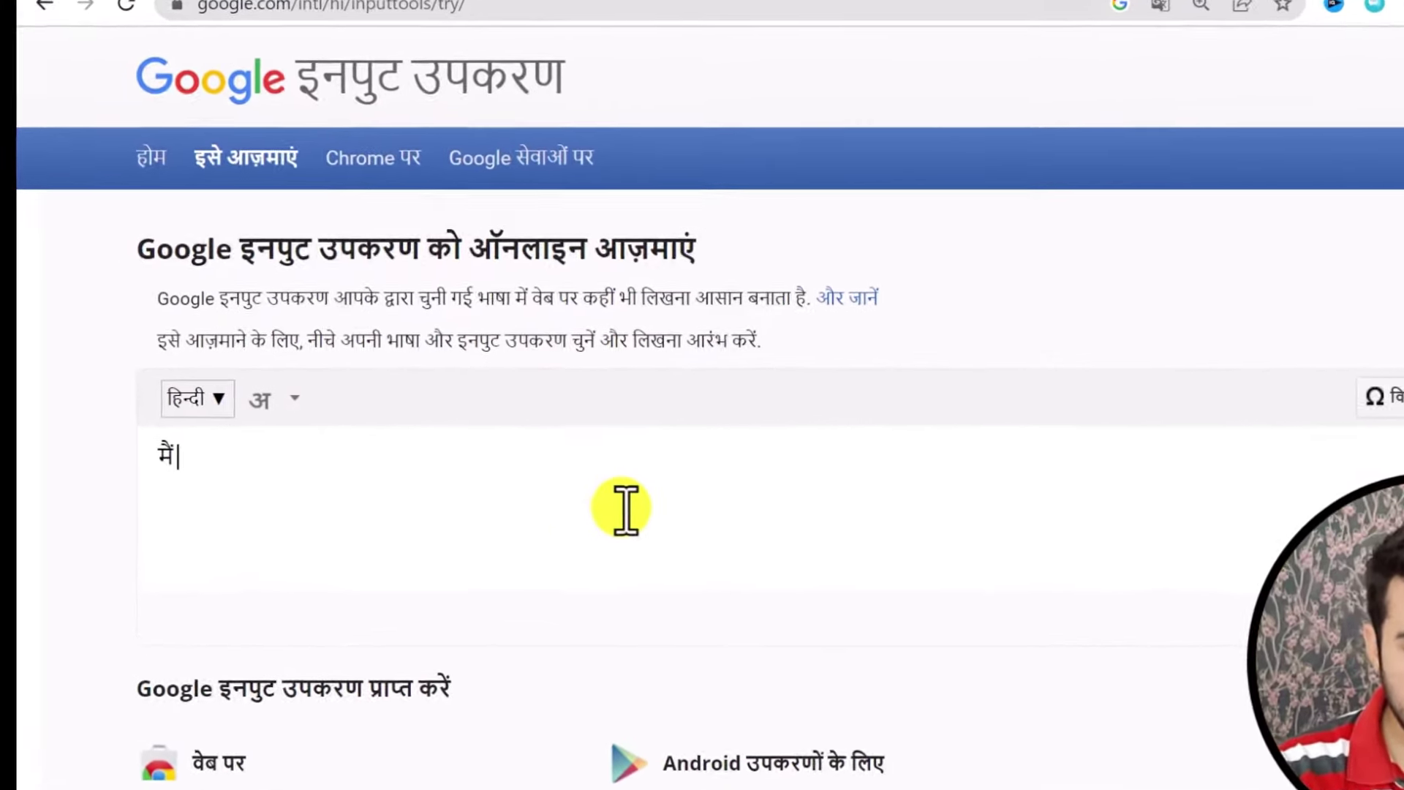
pyautogui.write('indi ')
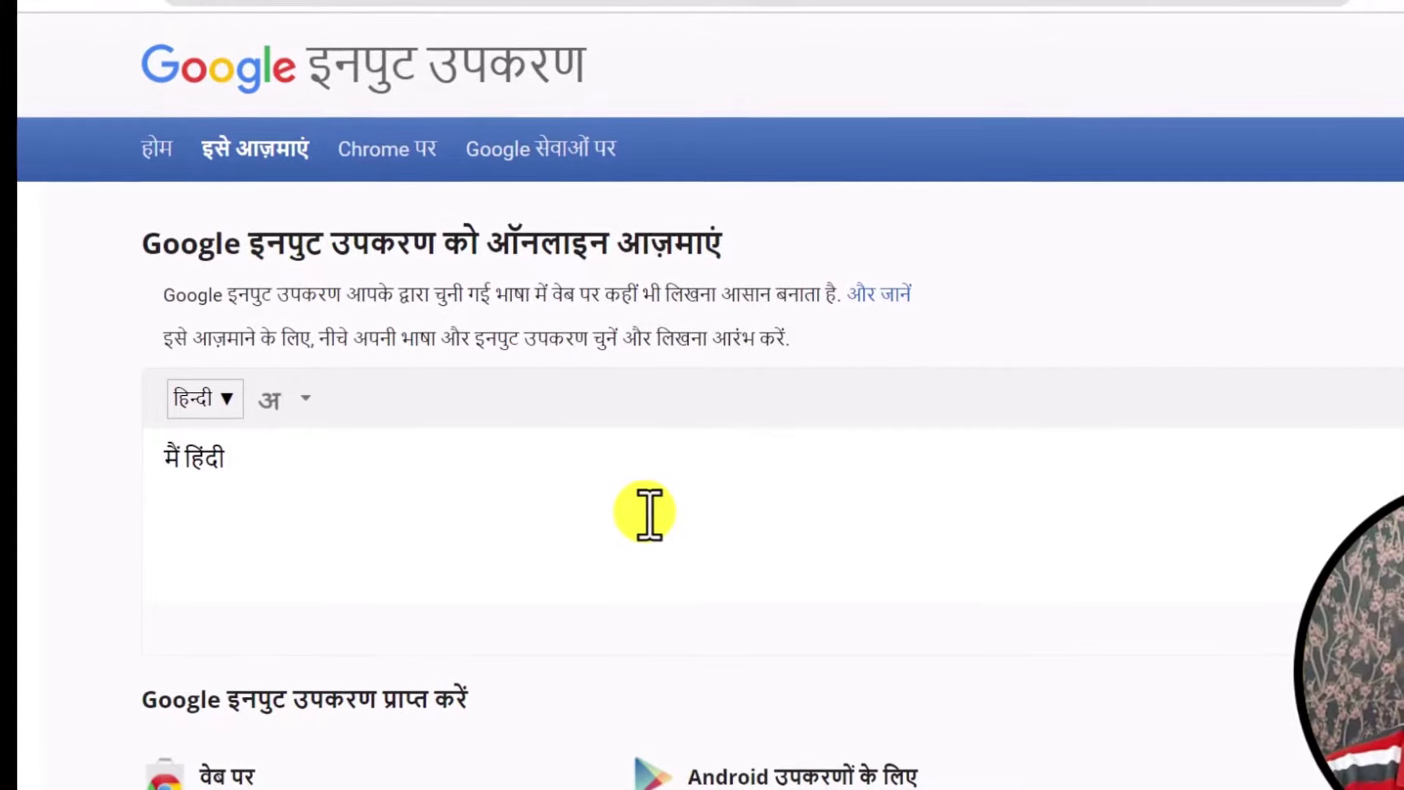
pyautogui.write('kaise lik')
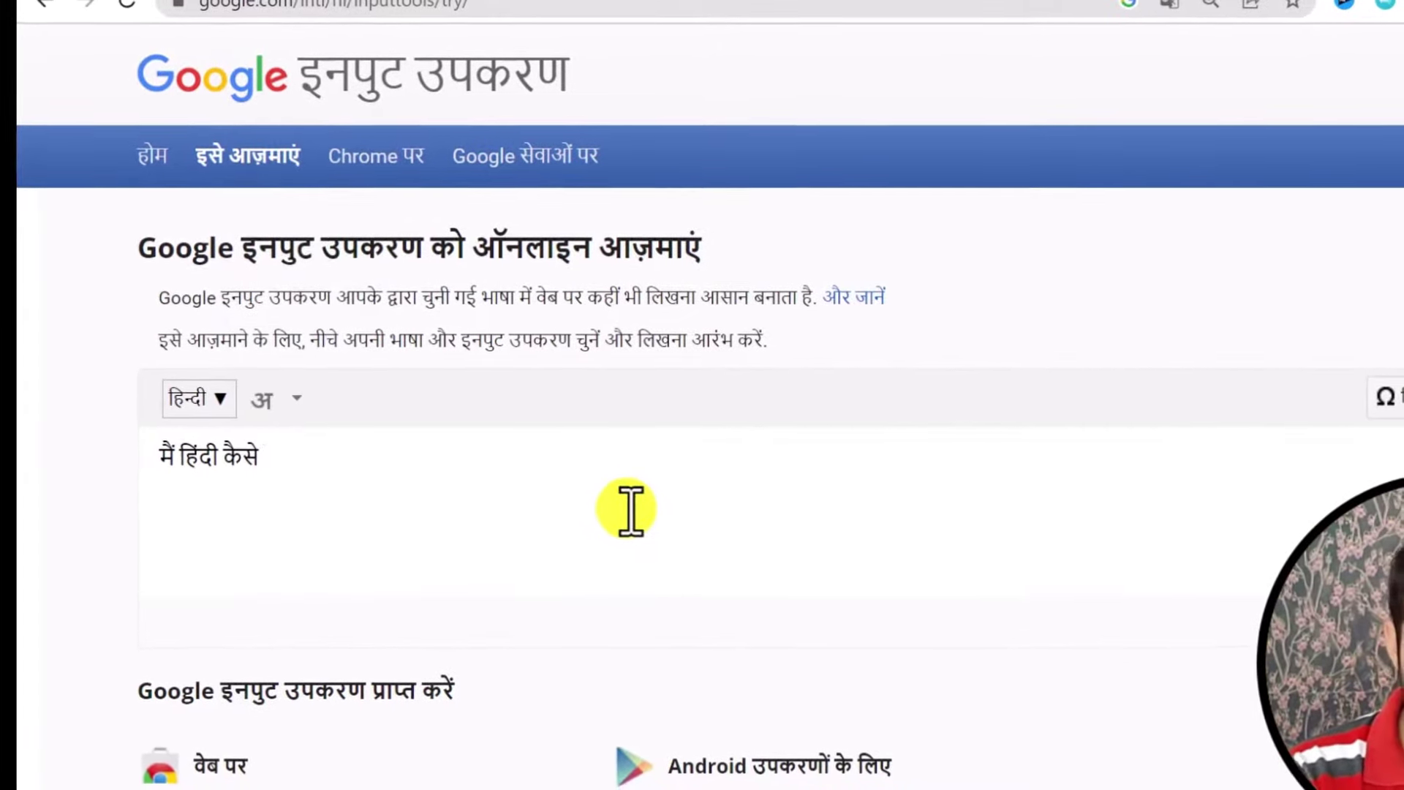
pyautogui.write('hte ah')
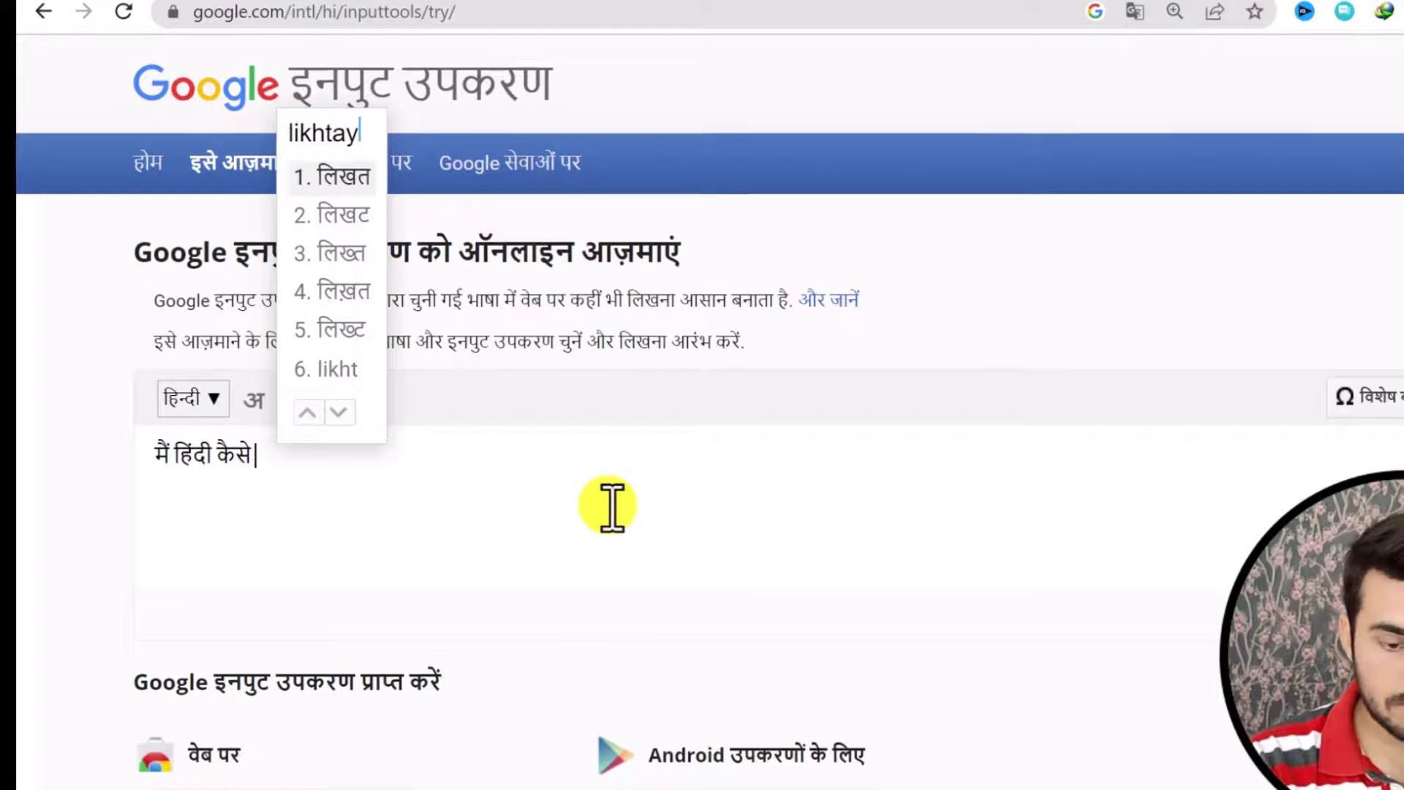
pyautogui.press('BackSpace')
pyautogui.press('BackSpace')
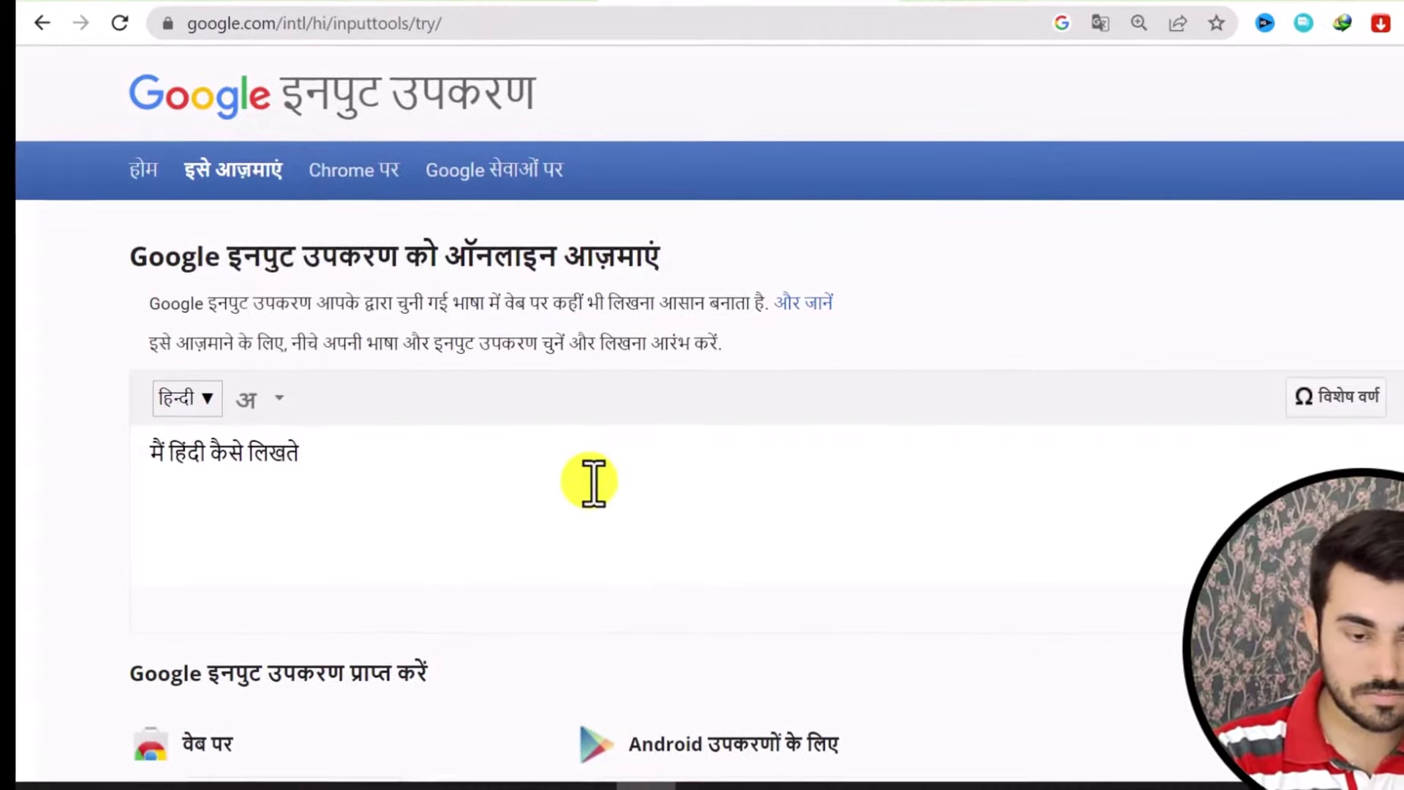
pyautogui.write('hain')
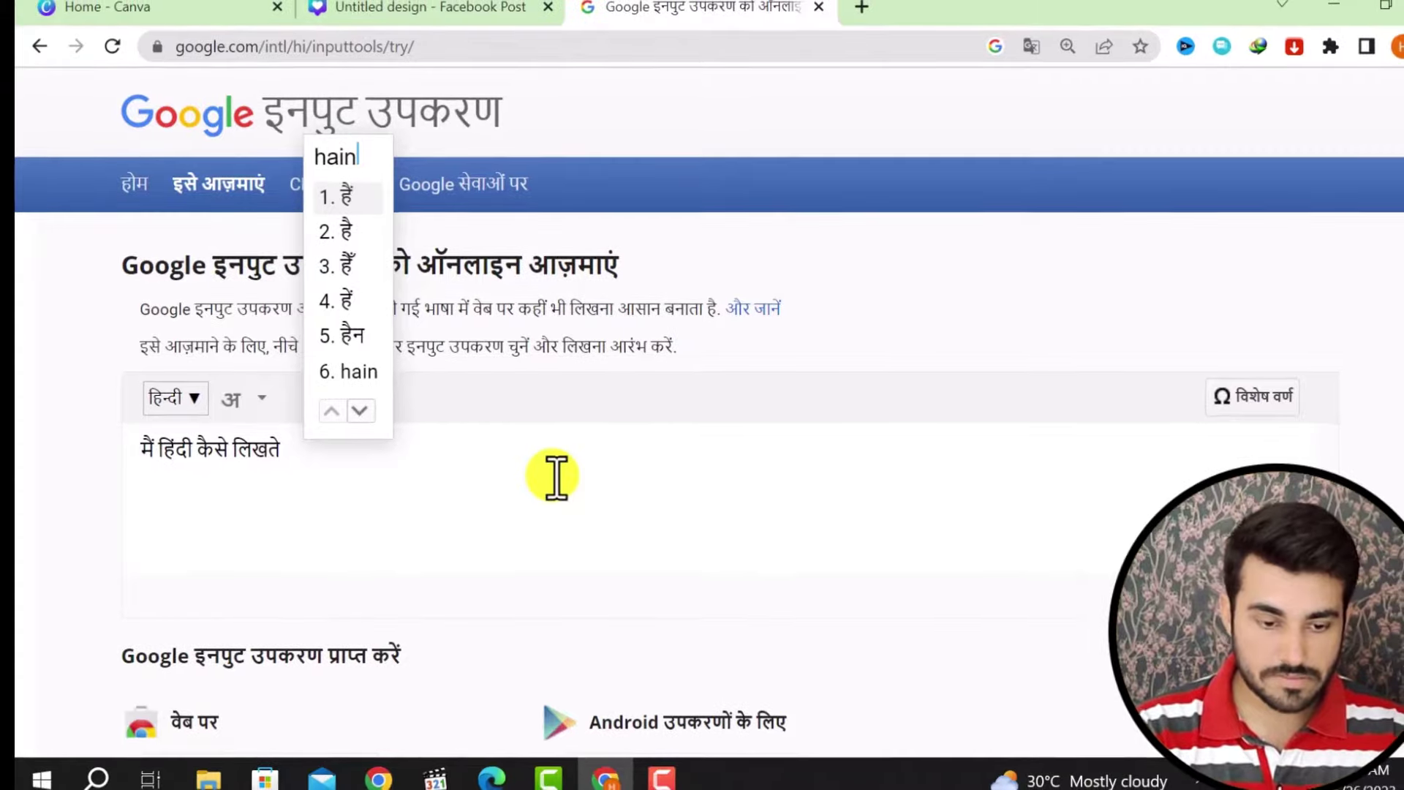
pyautogui.write('\\')
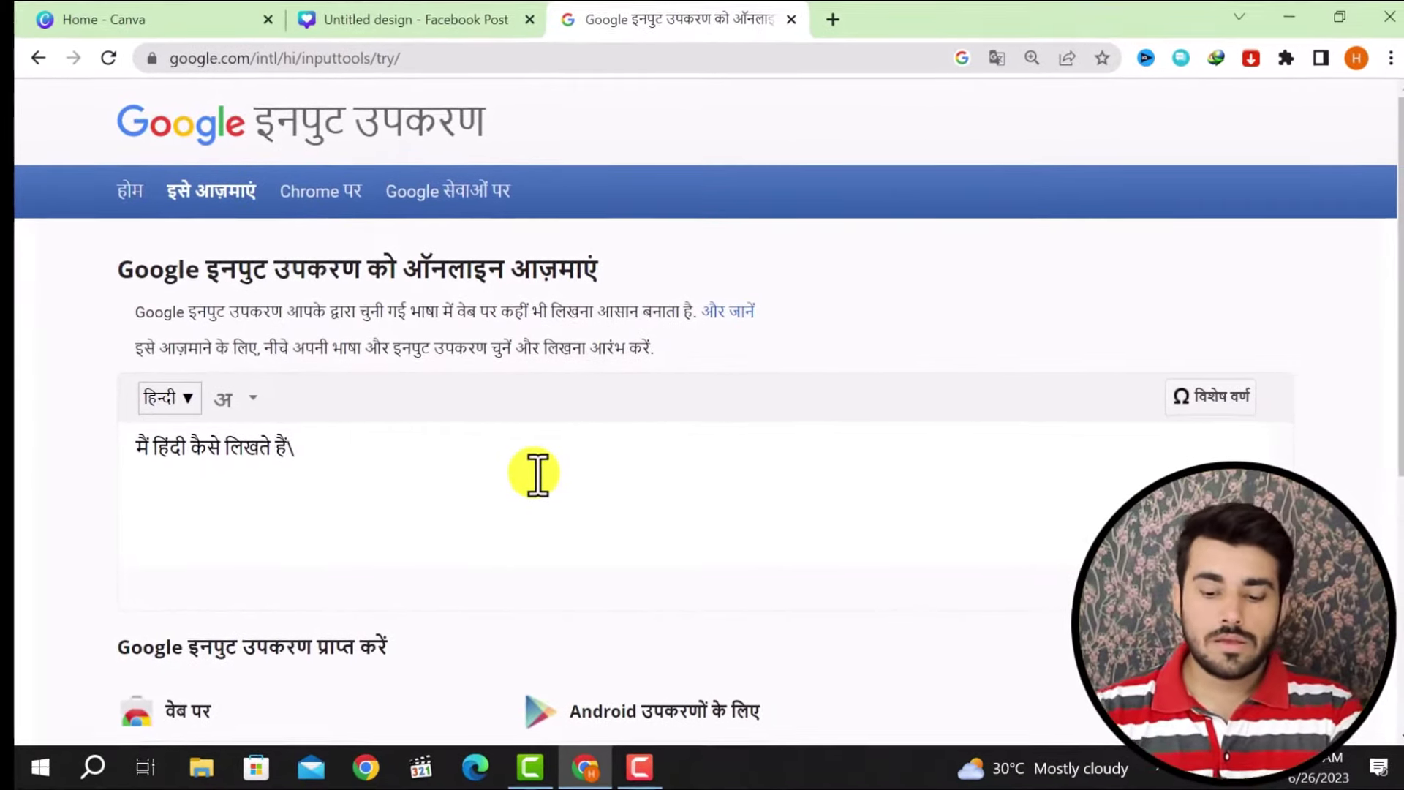
pyautogui.press('BackSpace')
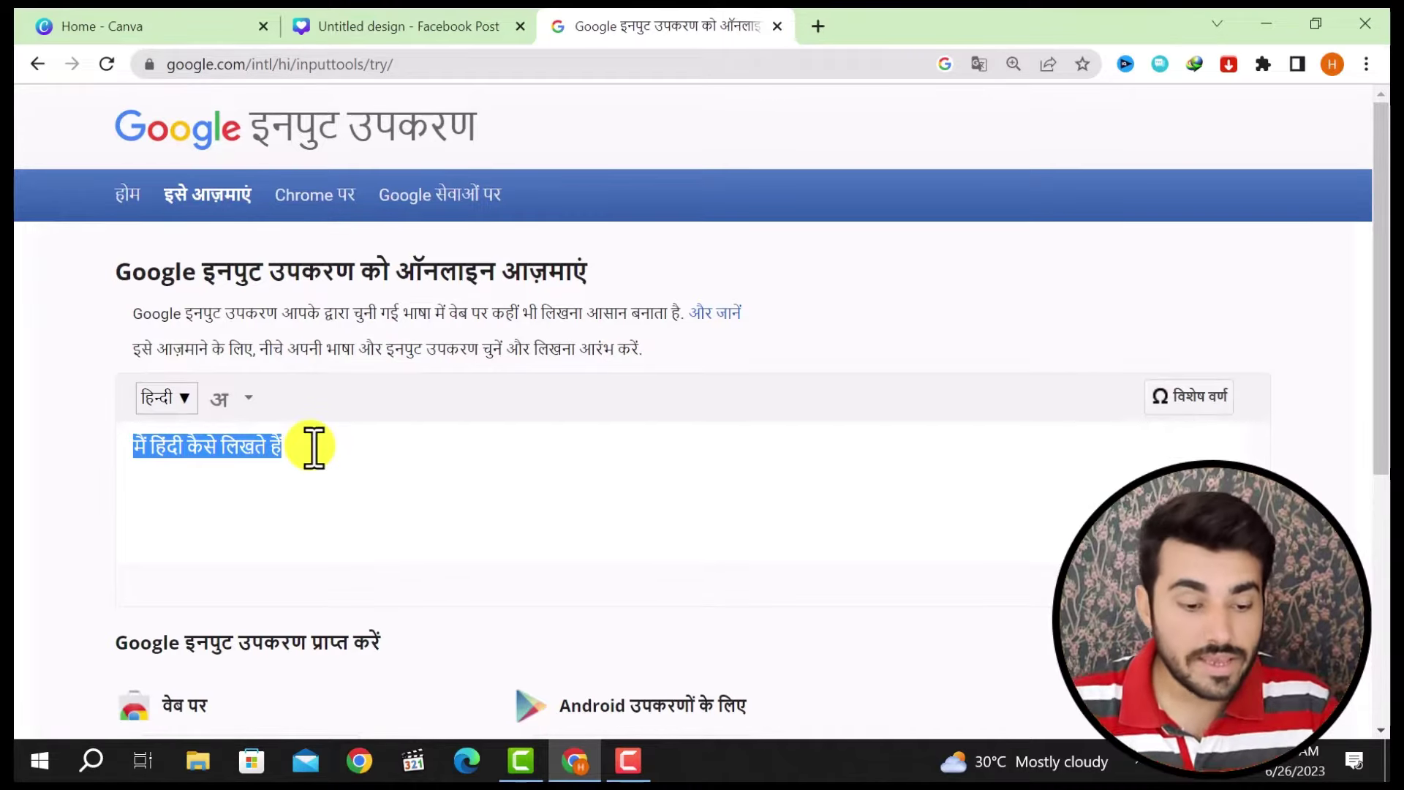
# Paste the Hindi sentence over 'Akshaya' and widen the box to fit one line.
pyautogui.click(357, 29)
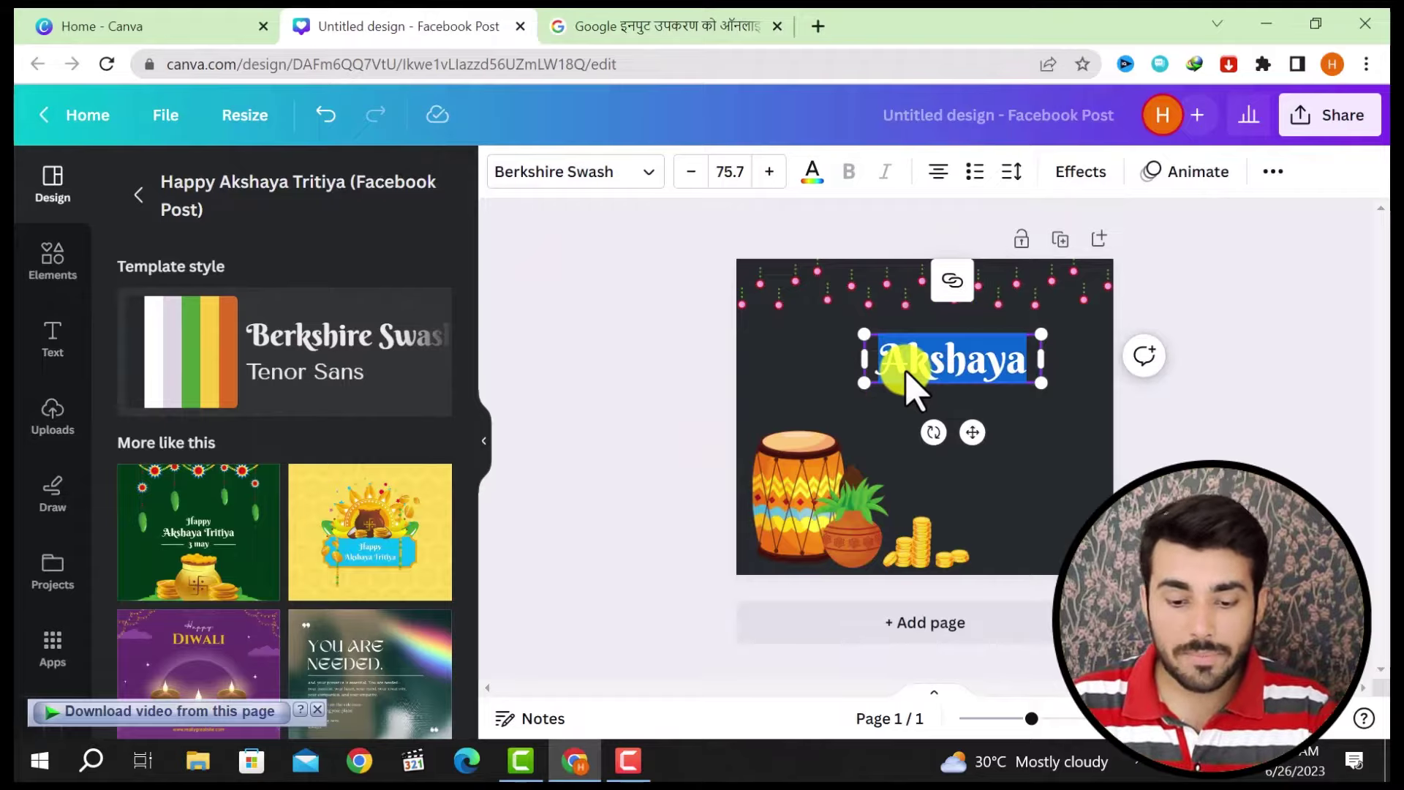
pyautogui.write('मैं हिंदी कैसे लिखते हैं')
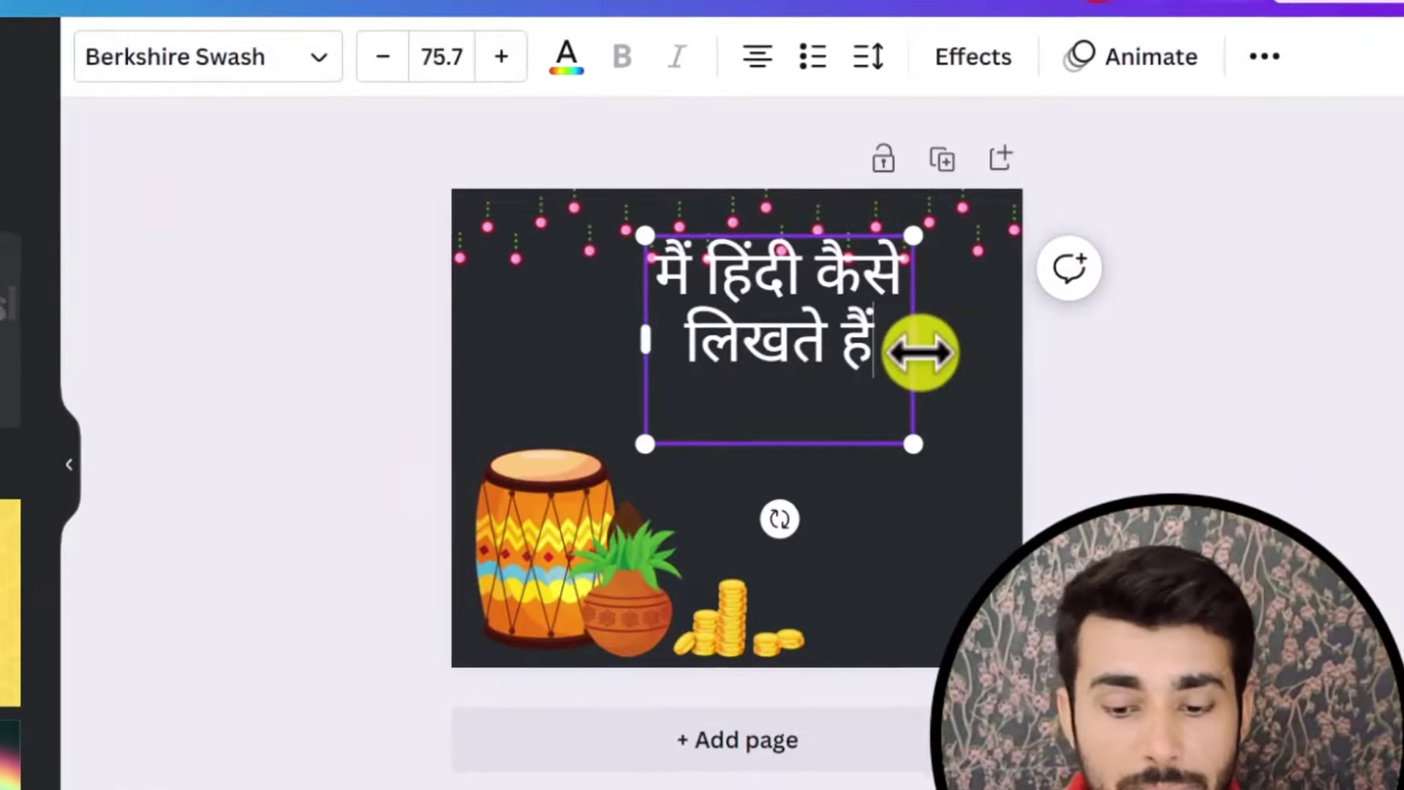
pyautogui.moveTo(1020, 341); pyautogui.dragTo(1003, 381)
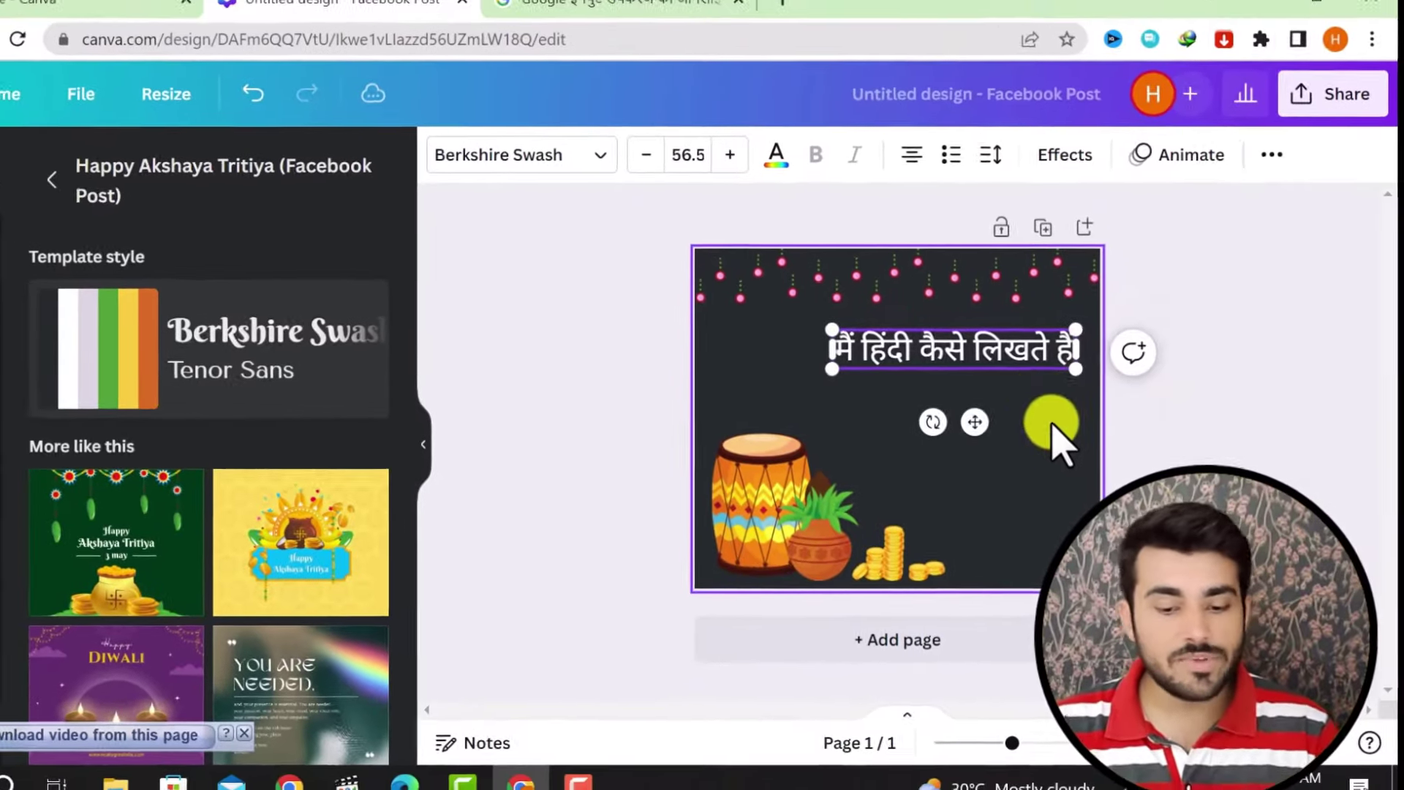
pyautogui.click(680, 394)
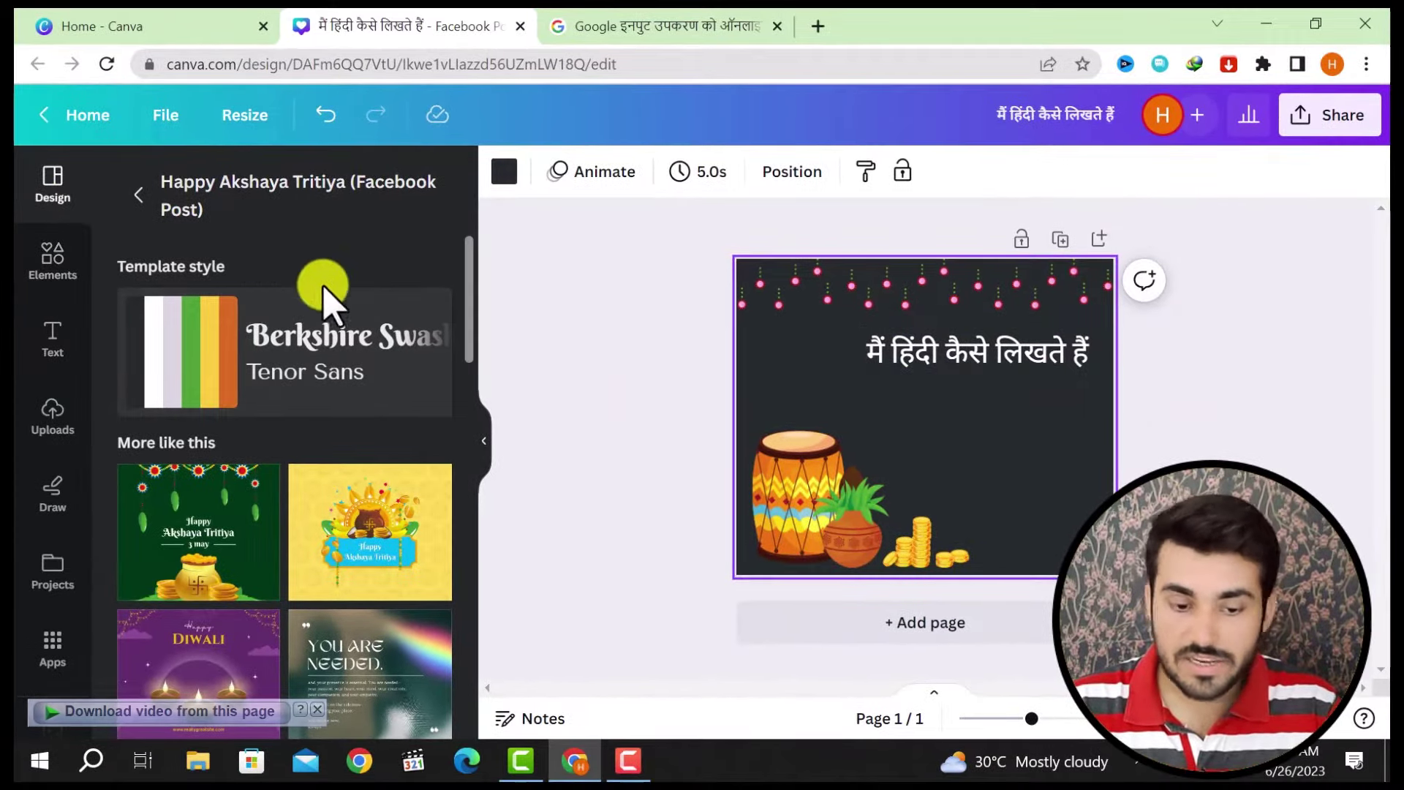
# Add an uppercase 'CANVA' heading and move it left of the Hindi sentence.
pyautogui.click(46, 345)
pyautogui.click(291, 424)
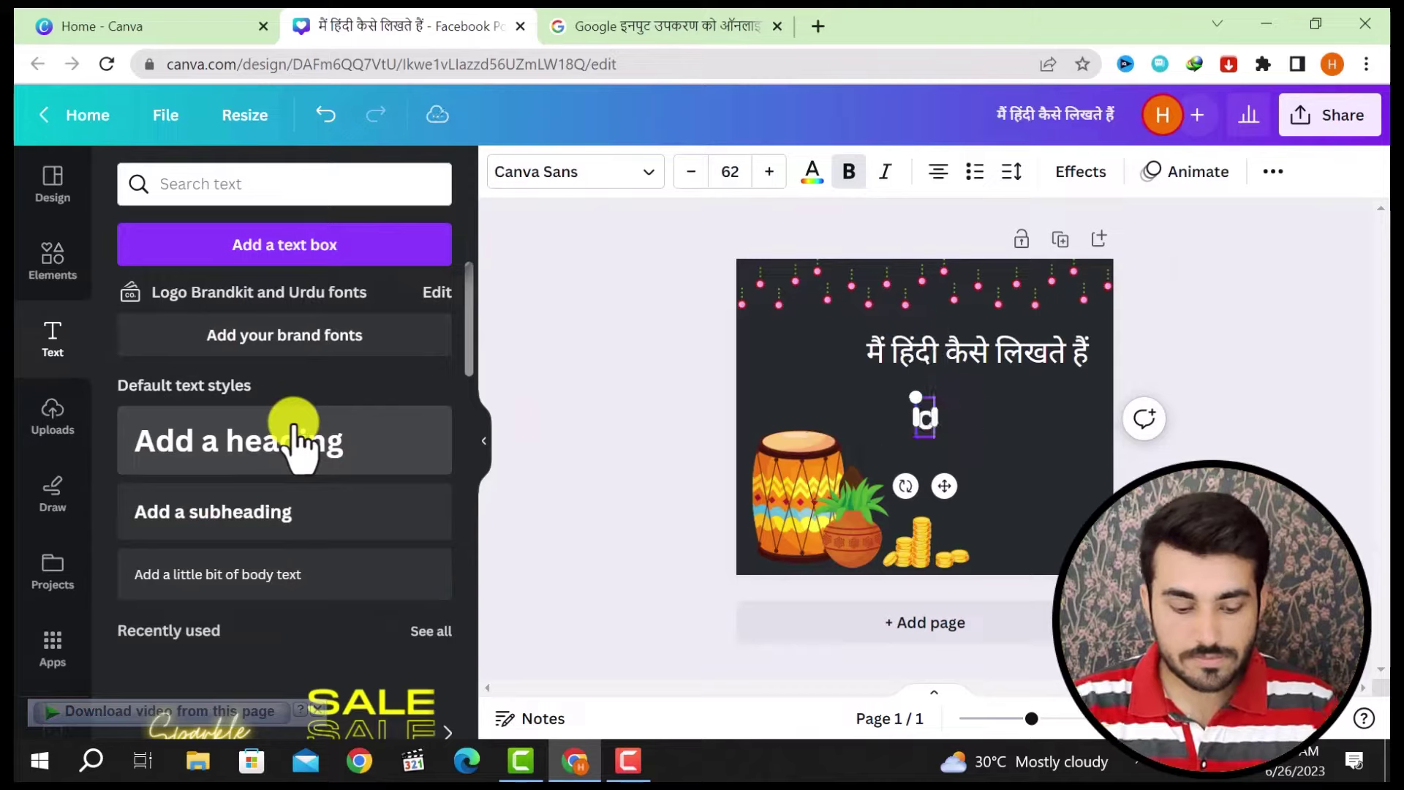
pyautogui.write('canva')
pyautogui.click(1273, 171)
pyautogui.click(1038, 222)
pyautogui.moveTo(943, 483); pyautogui.dragTo(845, 422)
pyautogui.click(1027, 447)
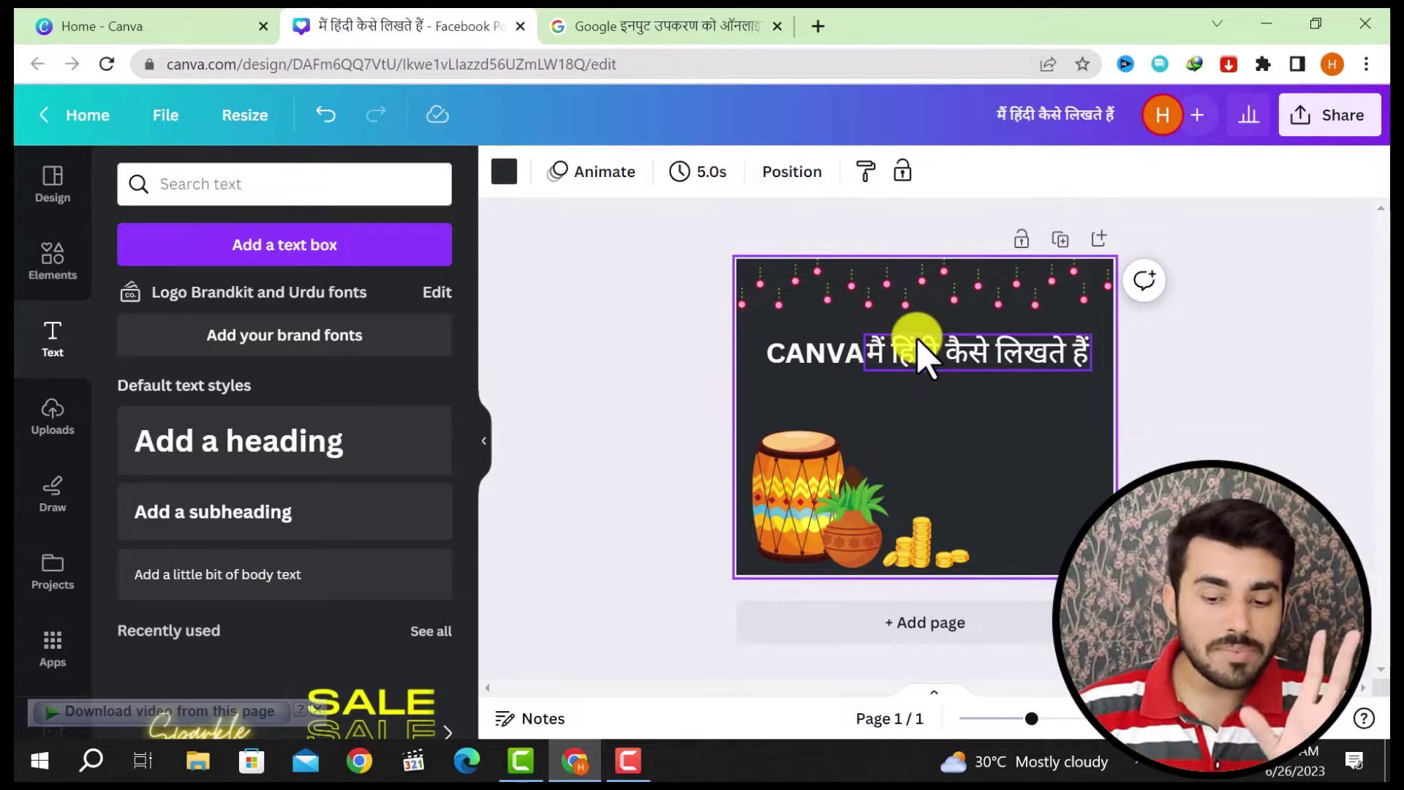
pyautogui.click(923, 358)
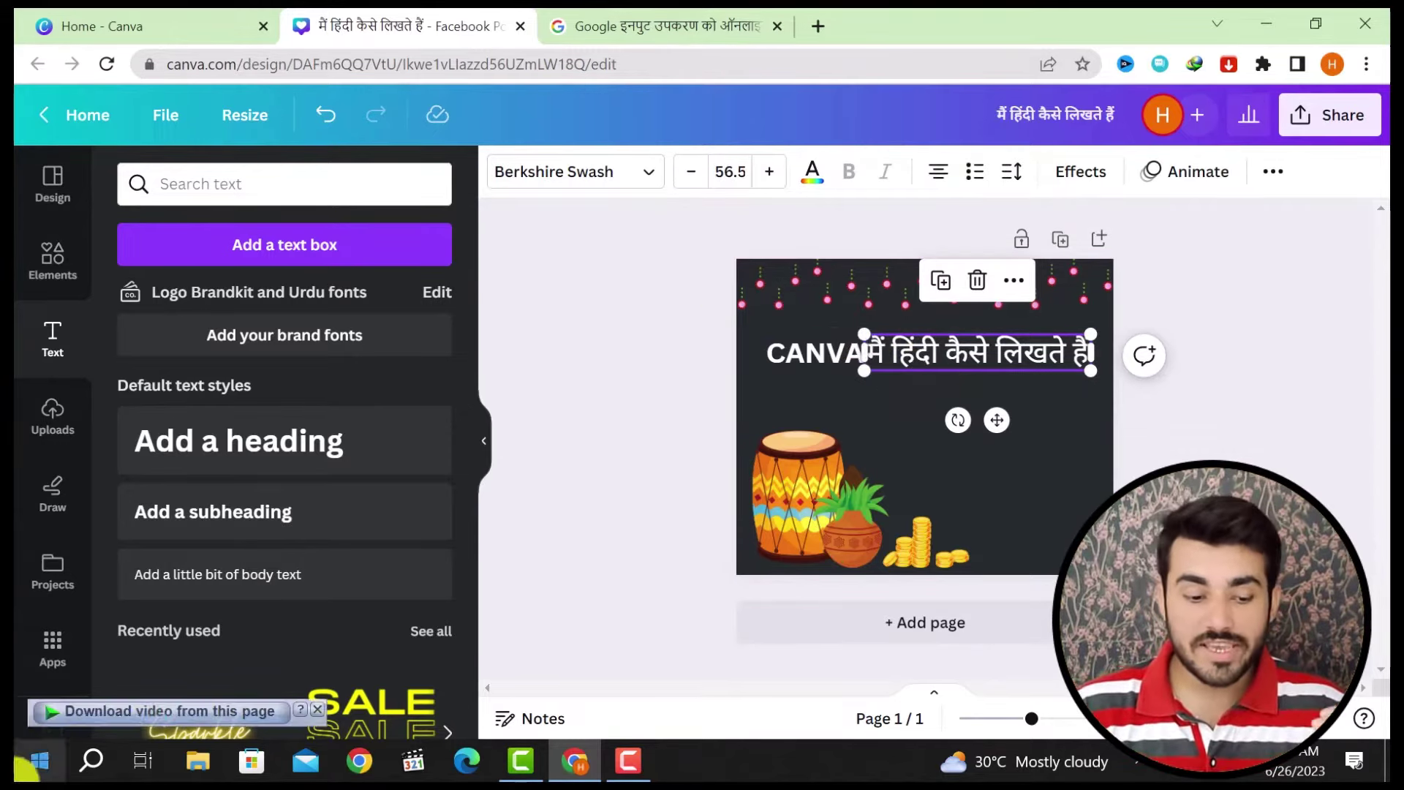
pyautogui.click(826, 23)
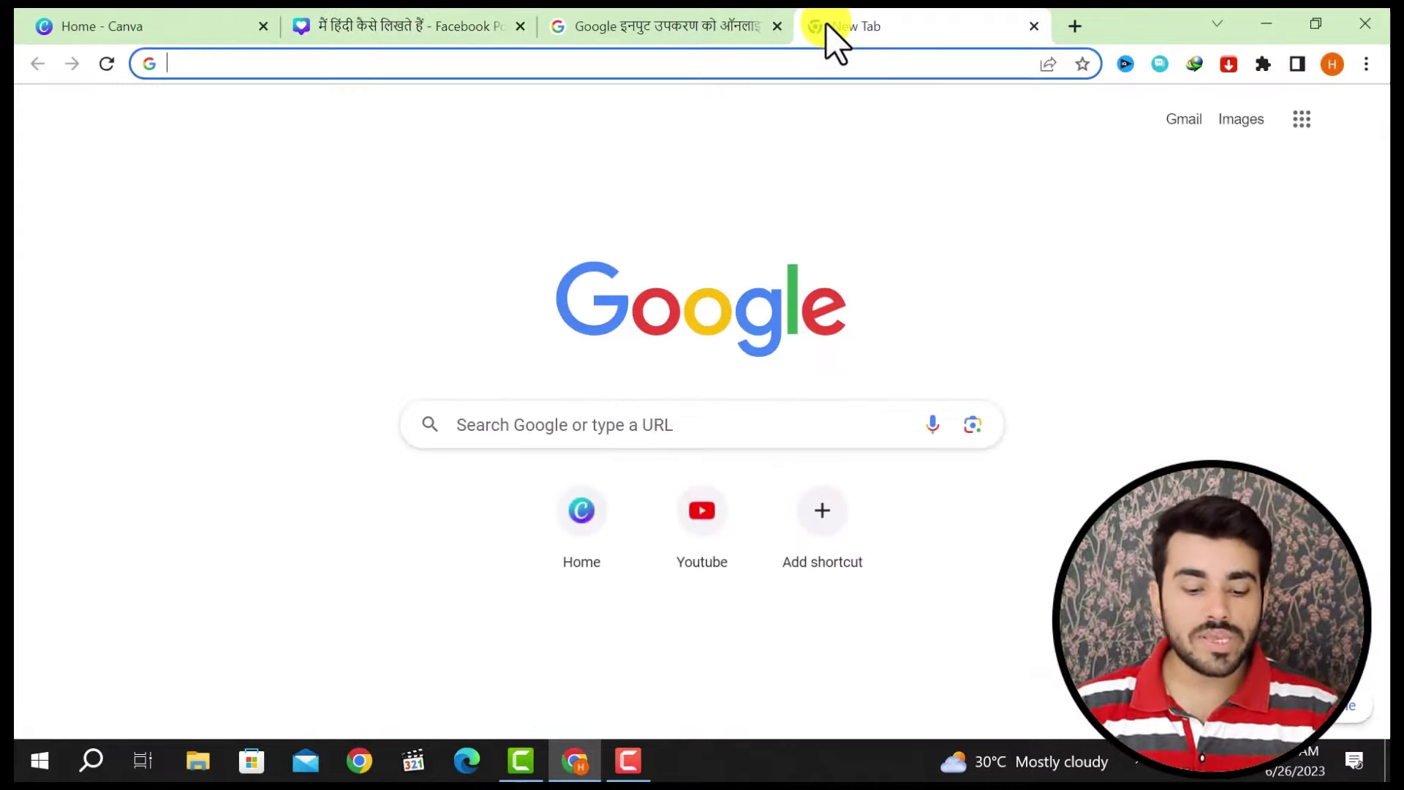
# Search Google for 'hindi fonts download' and open the hindi-fonts.com result.
pyautogui.write('hindi')
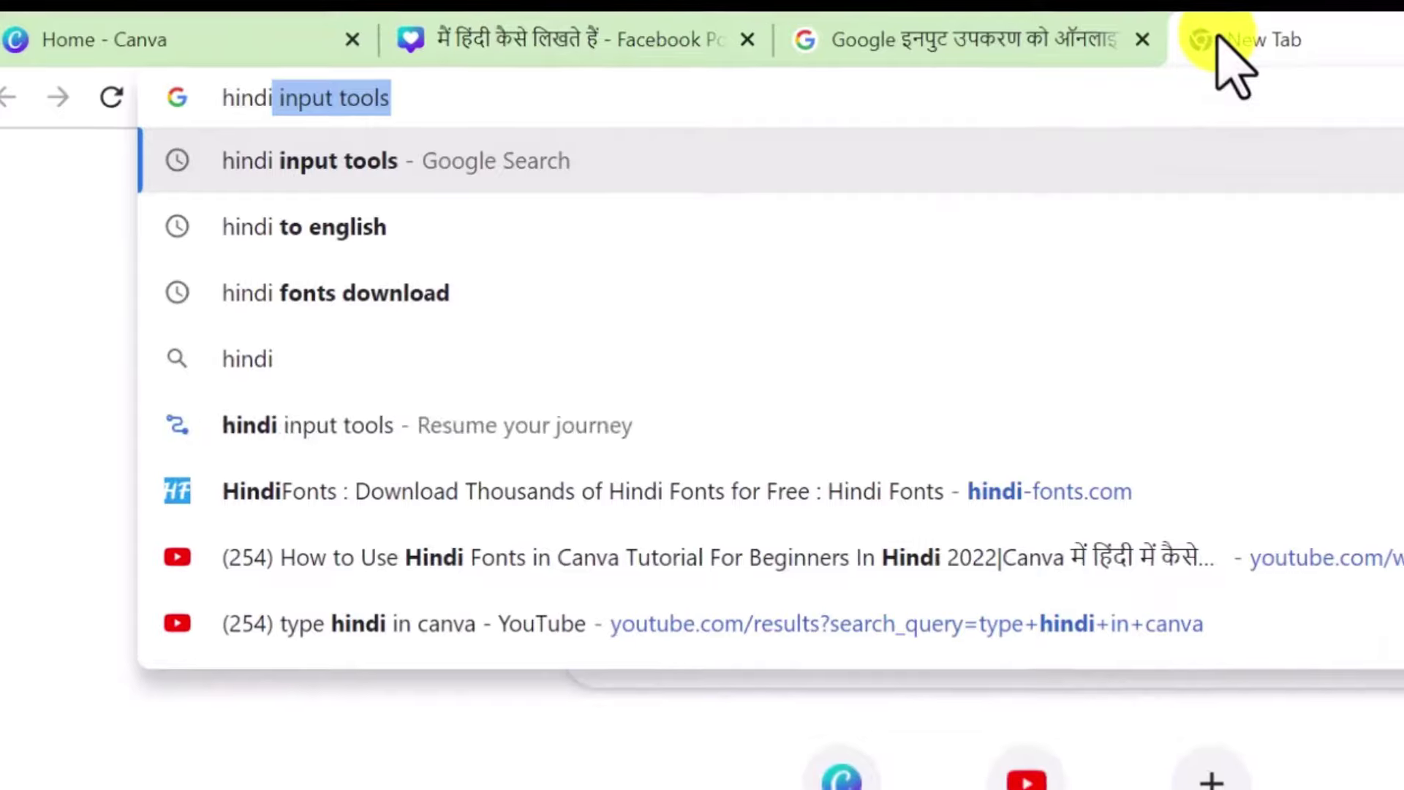
pyautogui.write(' fot')
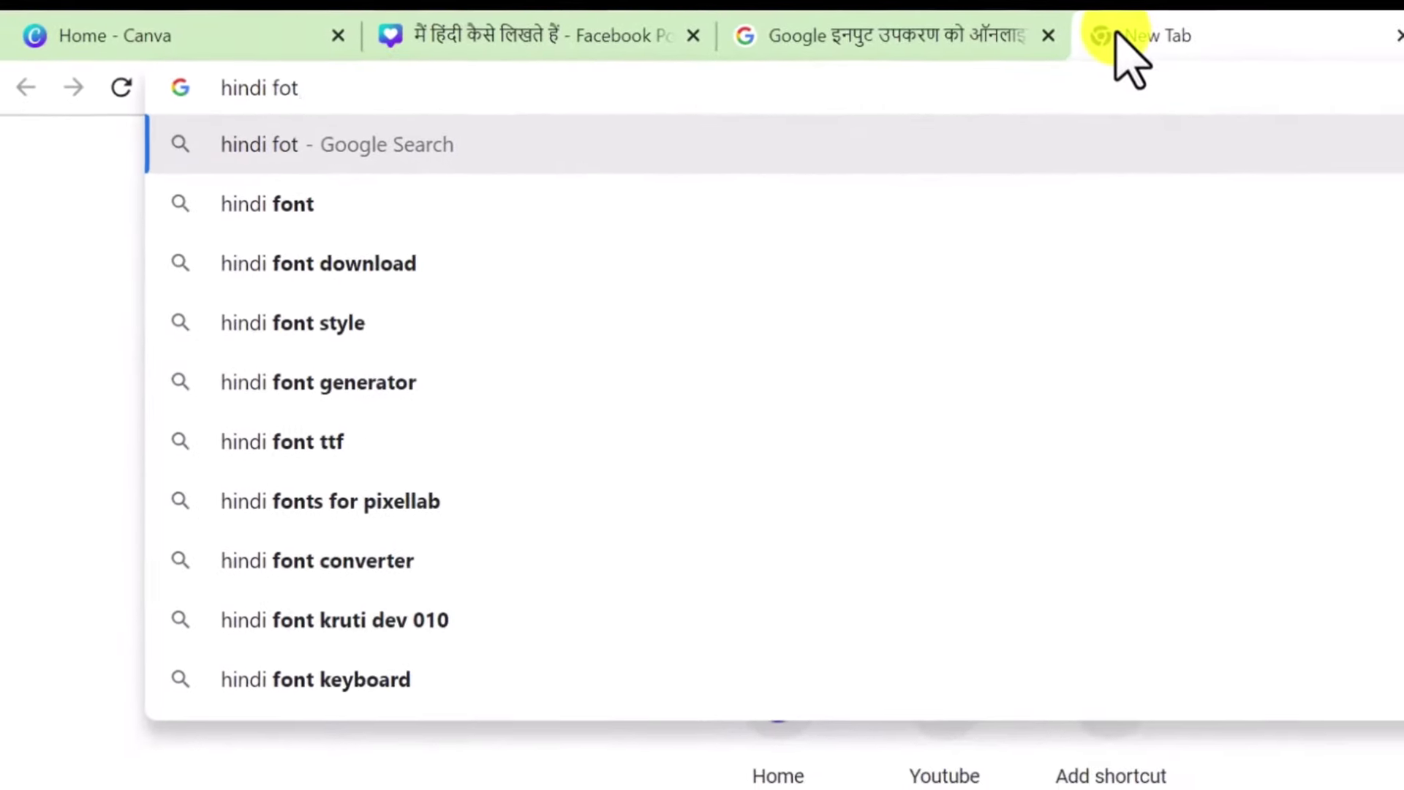
pyautogui.press('BackSpace')
pyautogui.write('n')
pyautogui.press('Return')
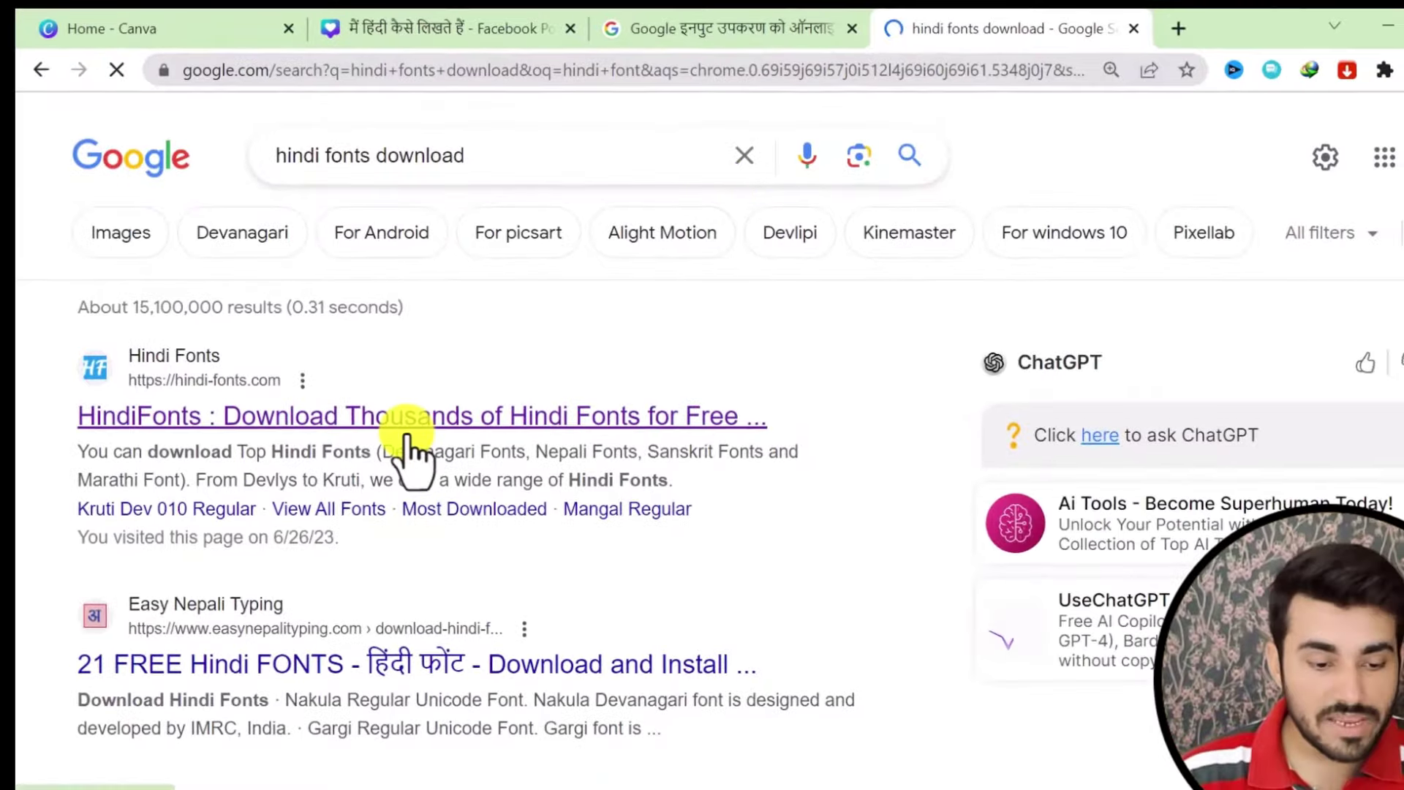
pyautogui.click(405, 437)
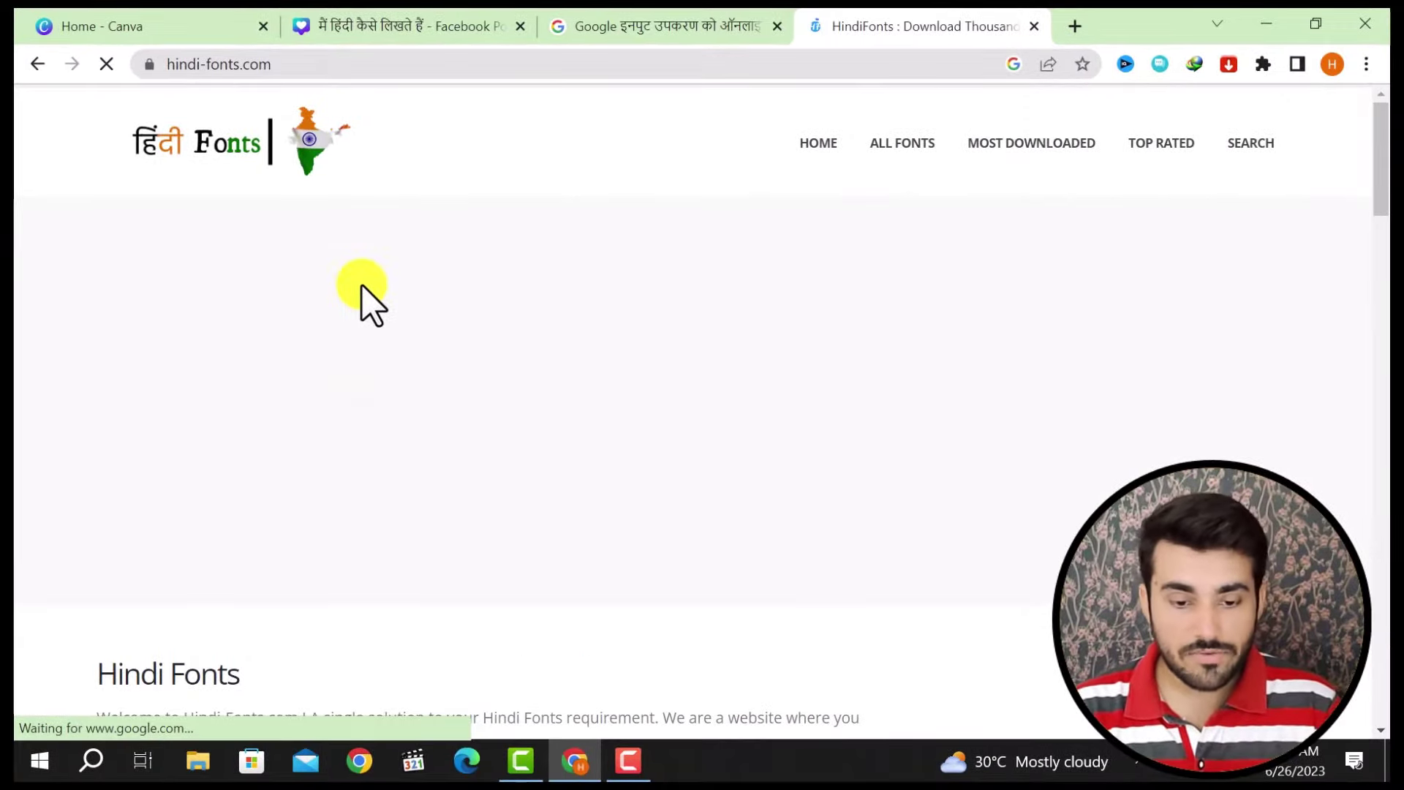
# Find Chanakya Regular on hindi-fonts.com and download the font from its page.
pyautogui.scroll(-10, 808, 329)
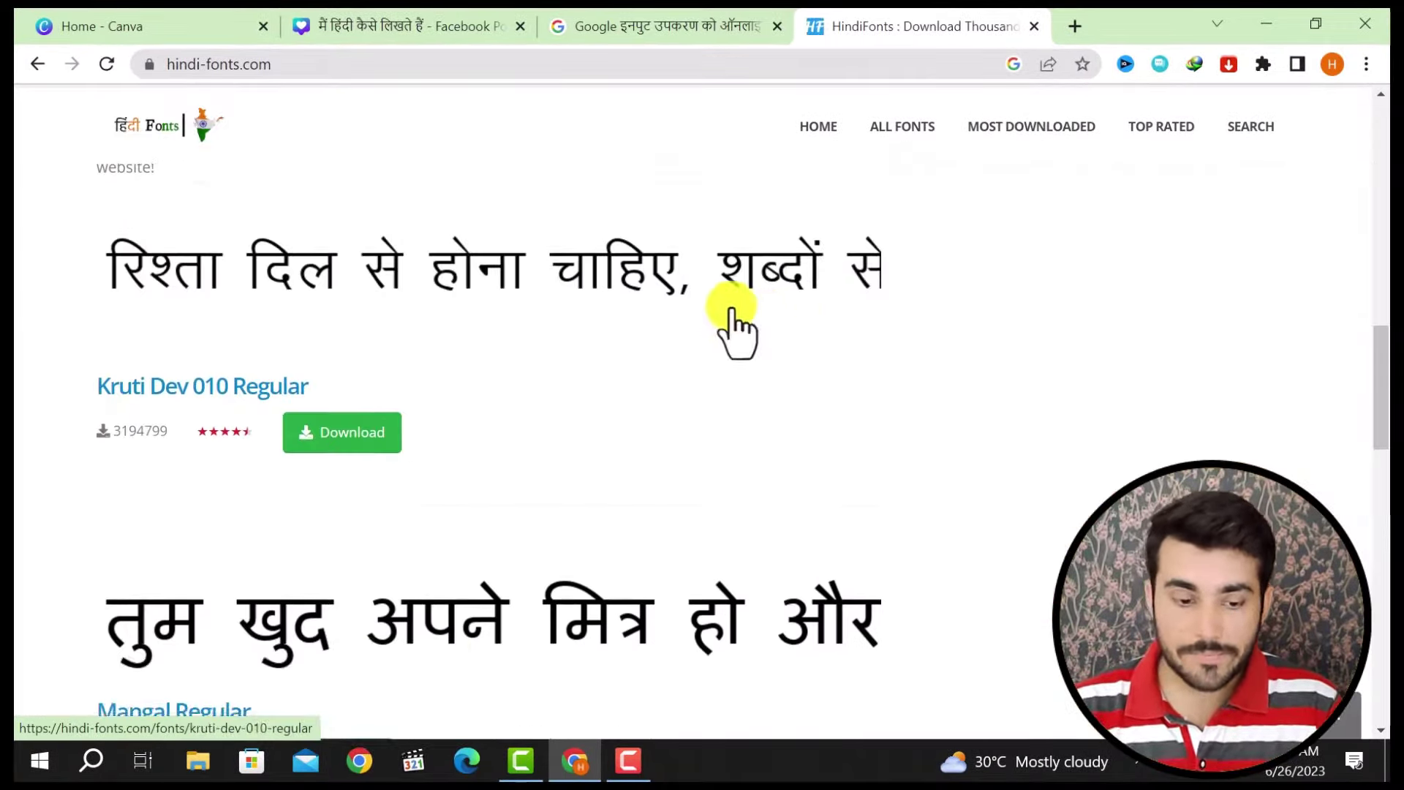
pyautogui.scroll(-10, 335, 407)
pyautogui.scroll(2, 241, 391)
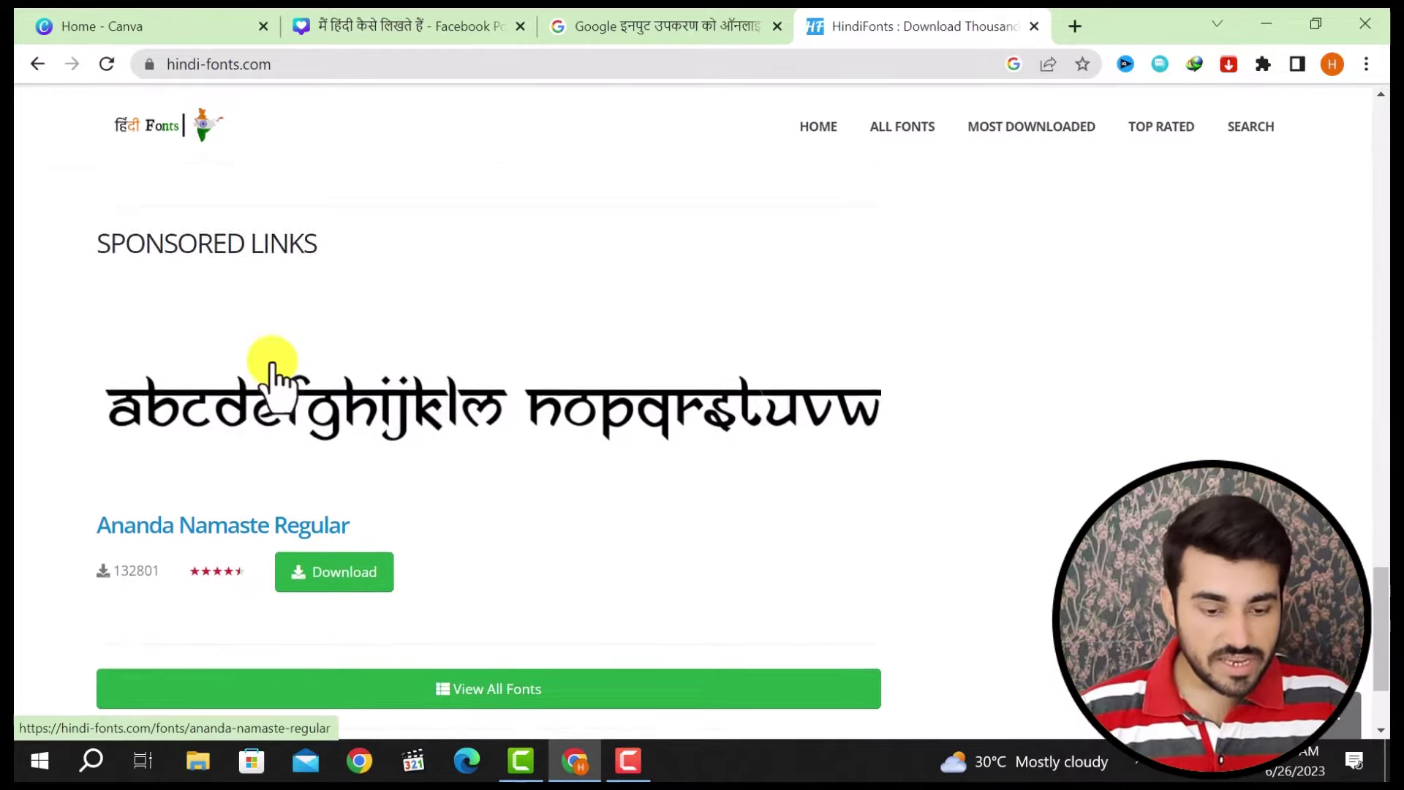
pyautogui.scroll(6, 272, 377)
pyautogui.scroll(-3, 273, 382)
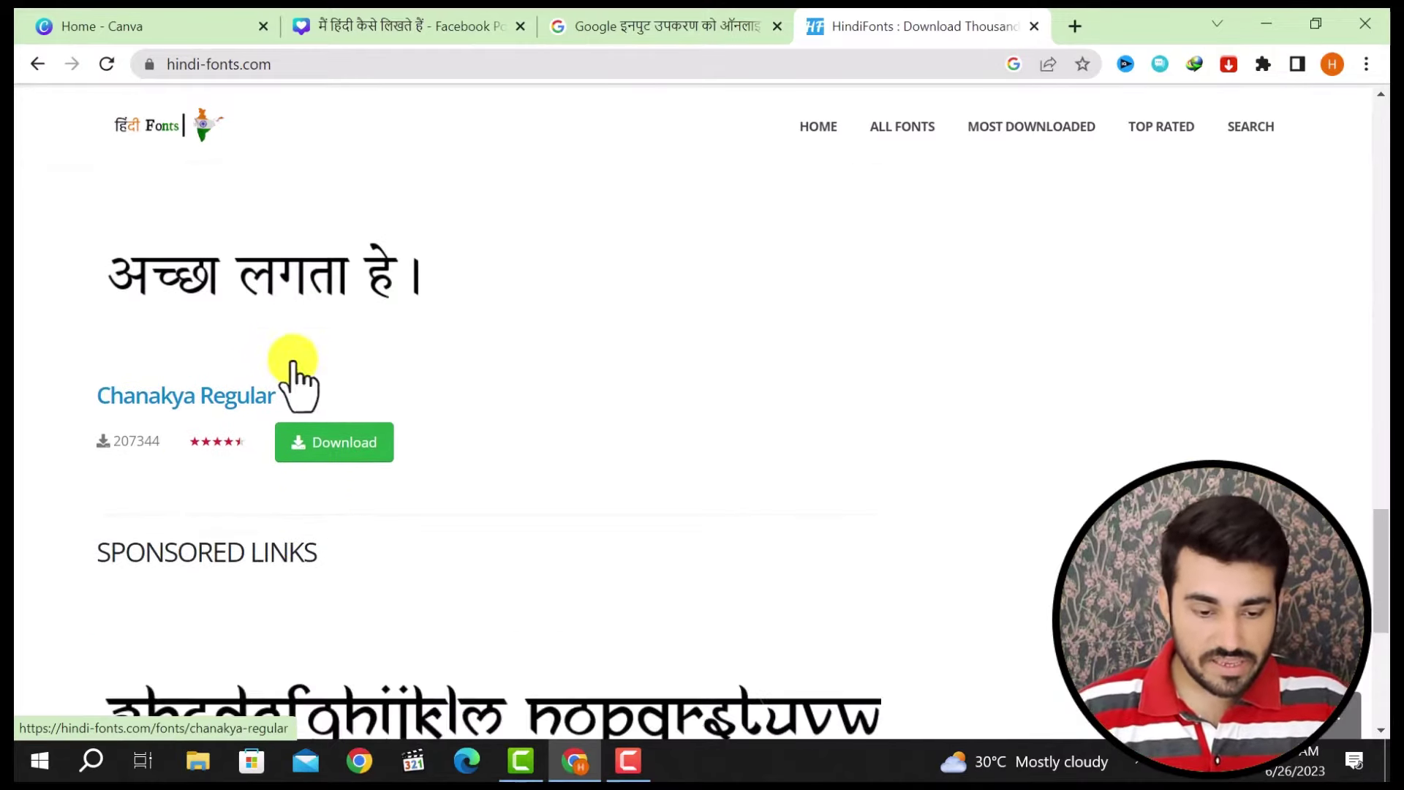
pyautogui.click(329, 445)
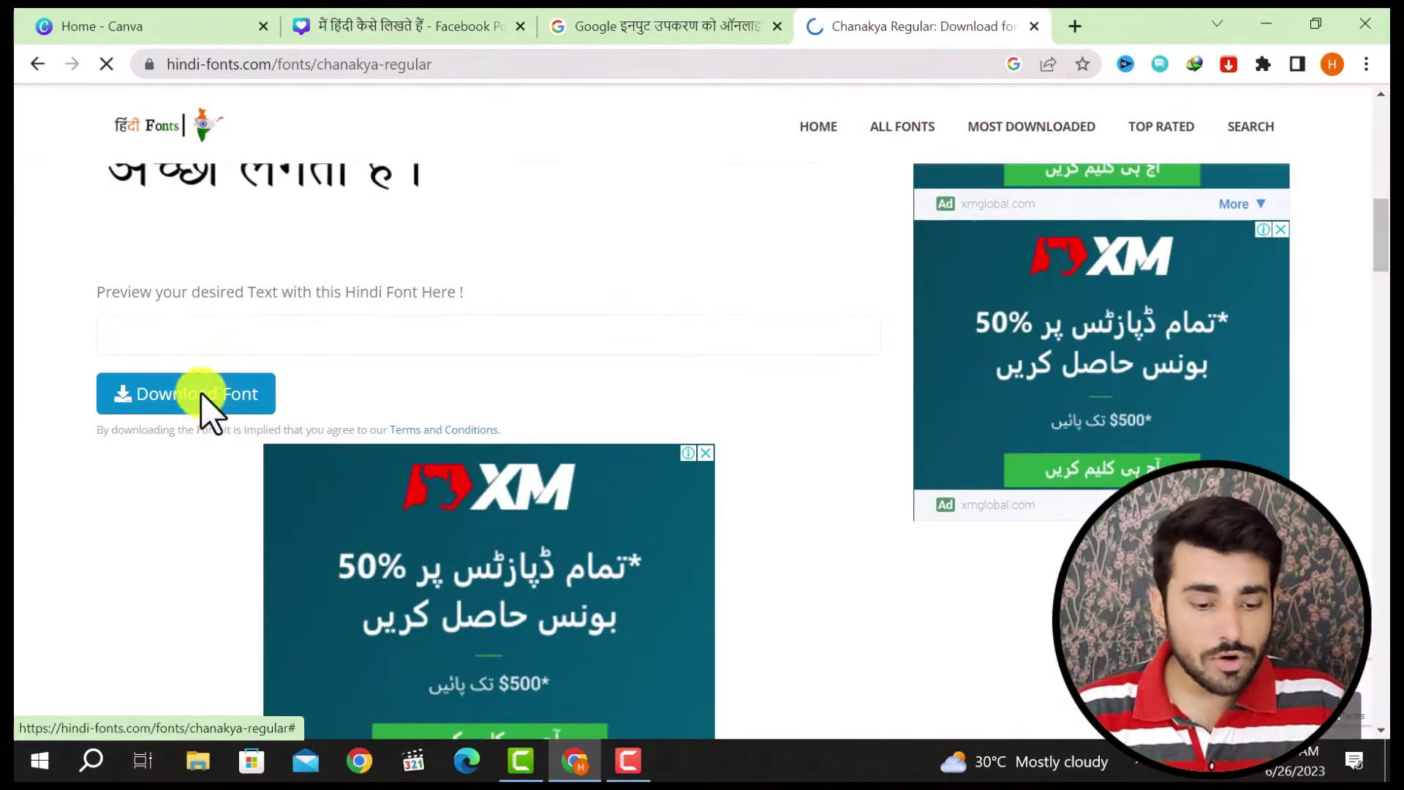
pyautogui.click(267, 406)
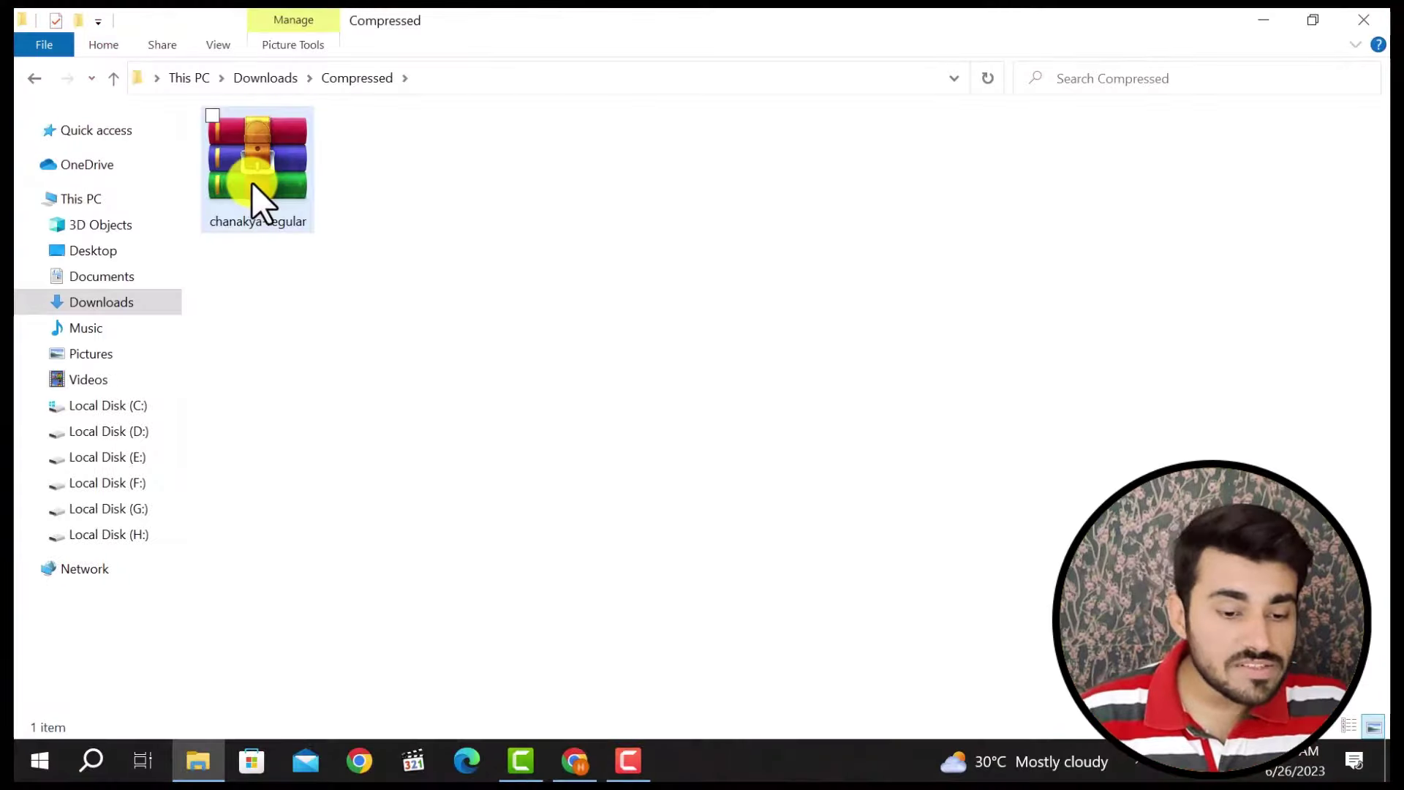
# Extract the chanakya-regular archive here and open the Chanakya Regular folder.
pyautogui.rightClick(262, 204)
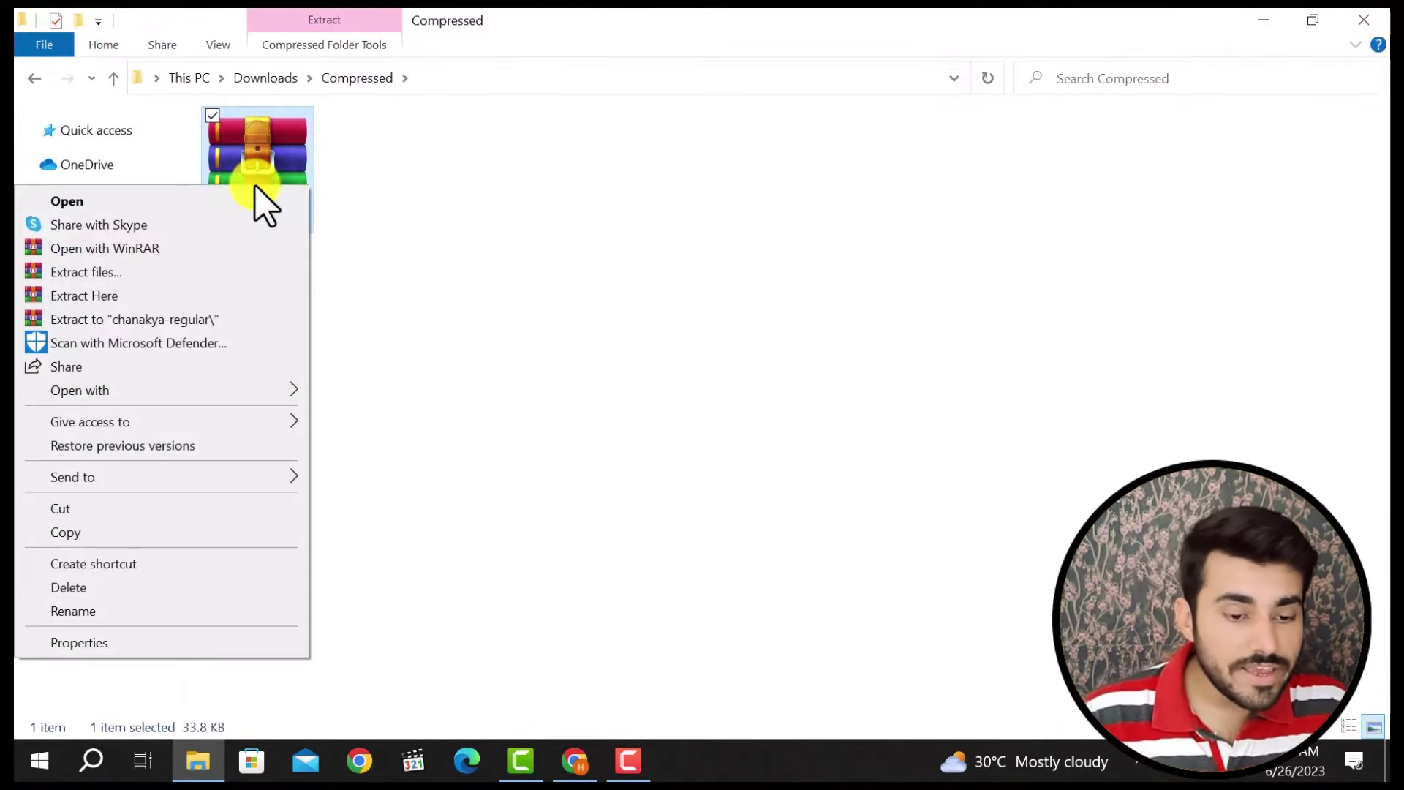
pyautogui.click(191, 296)
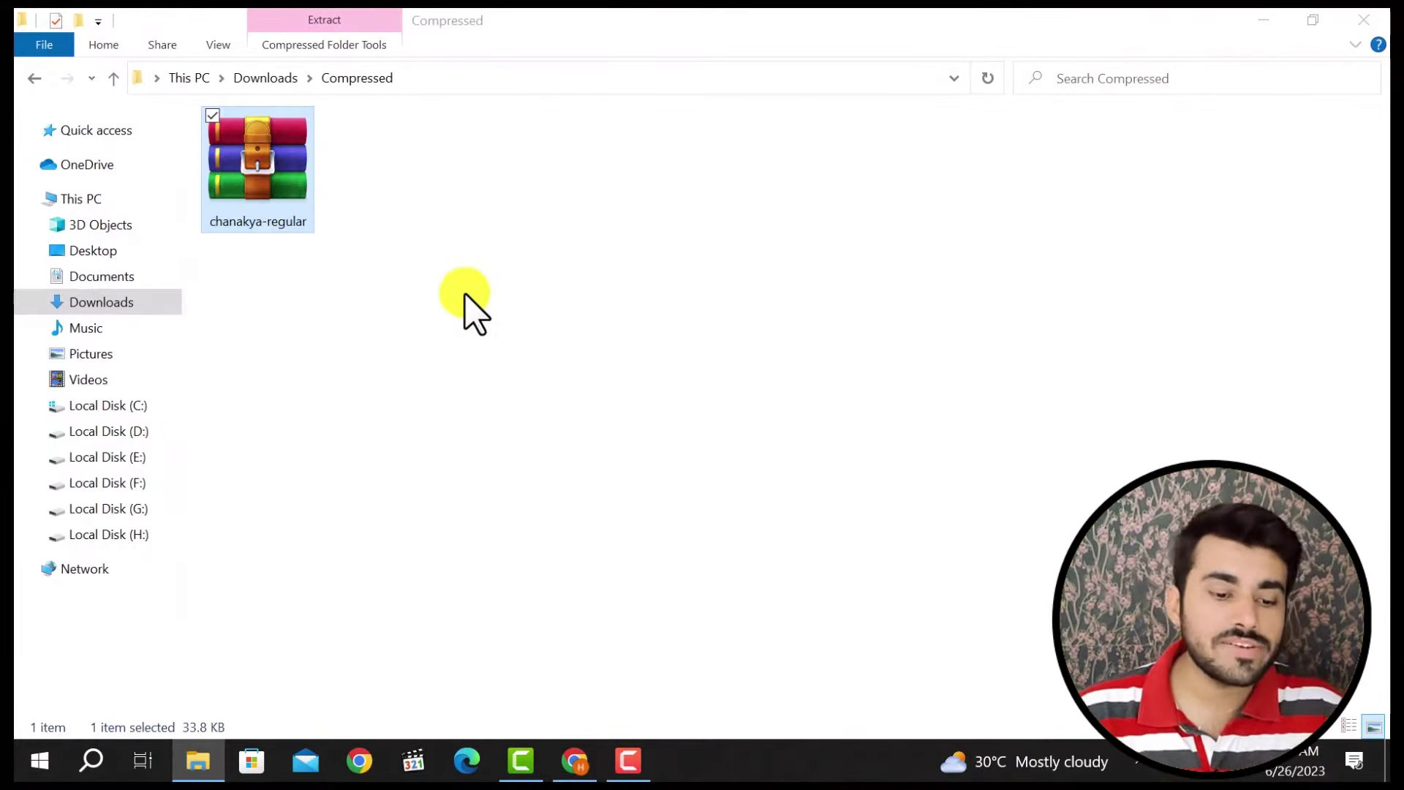
pyautogui.click(266, 214)
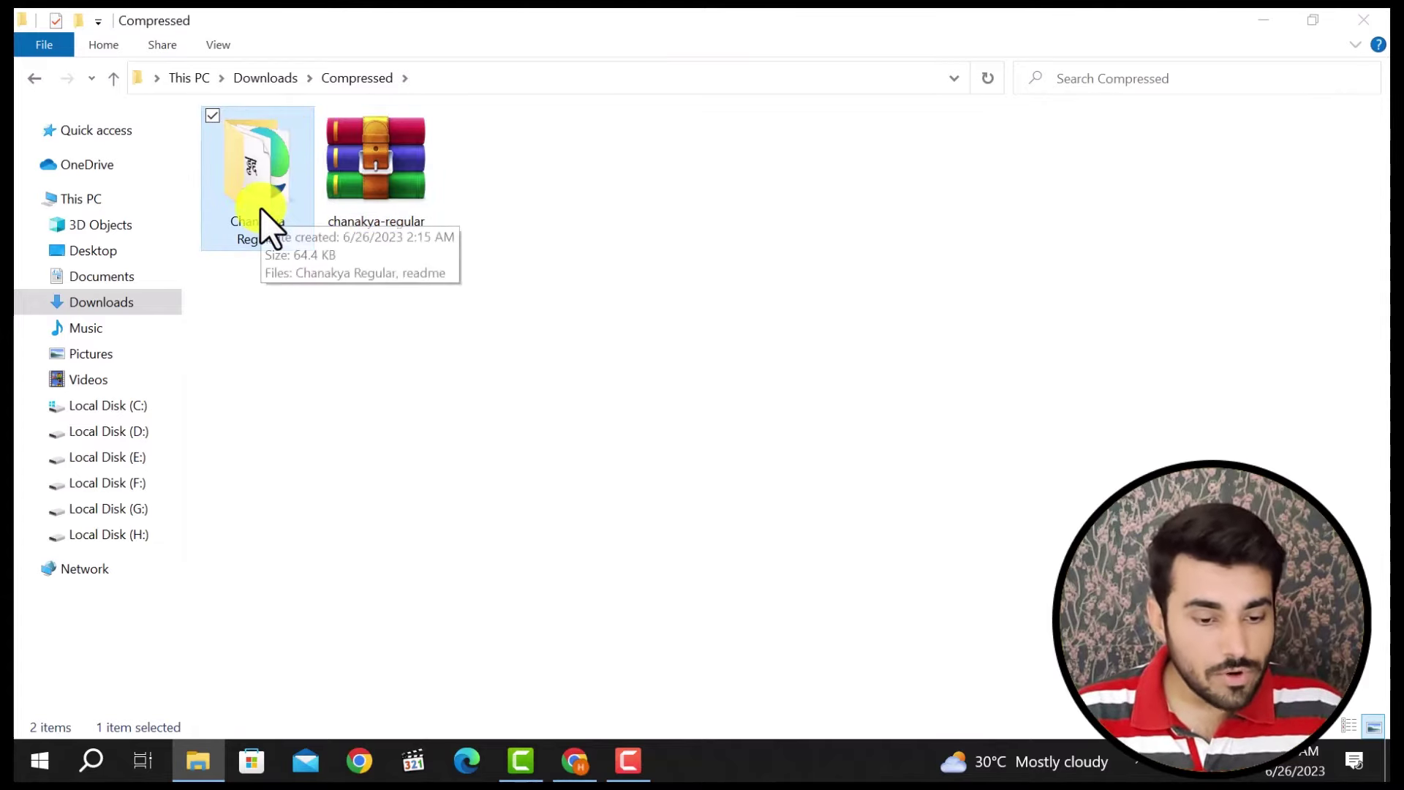
pyautogui.doubleClick(269, 219)
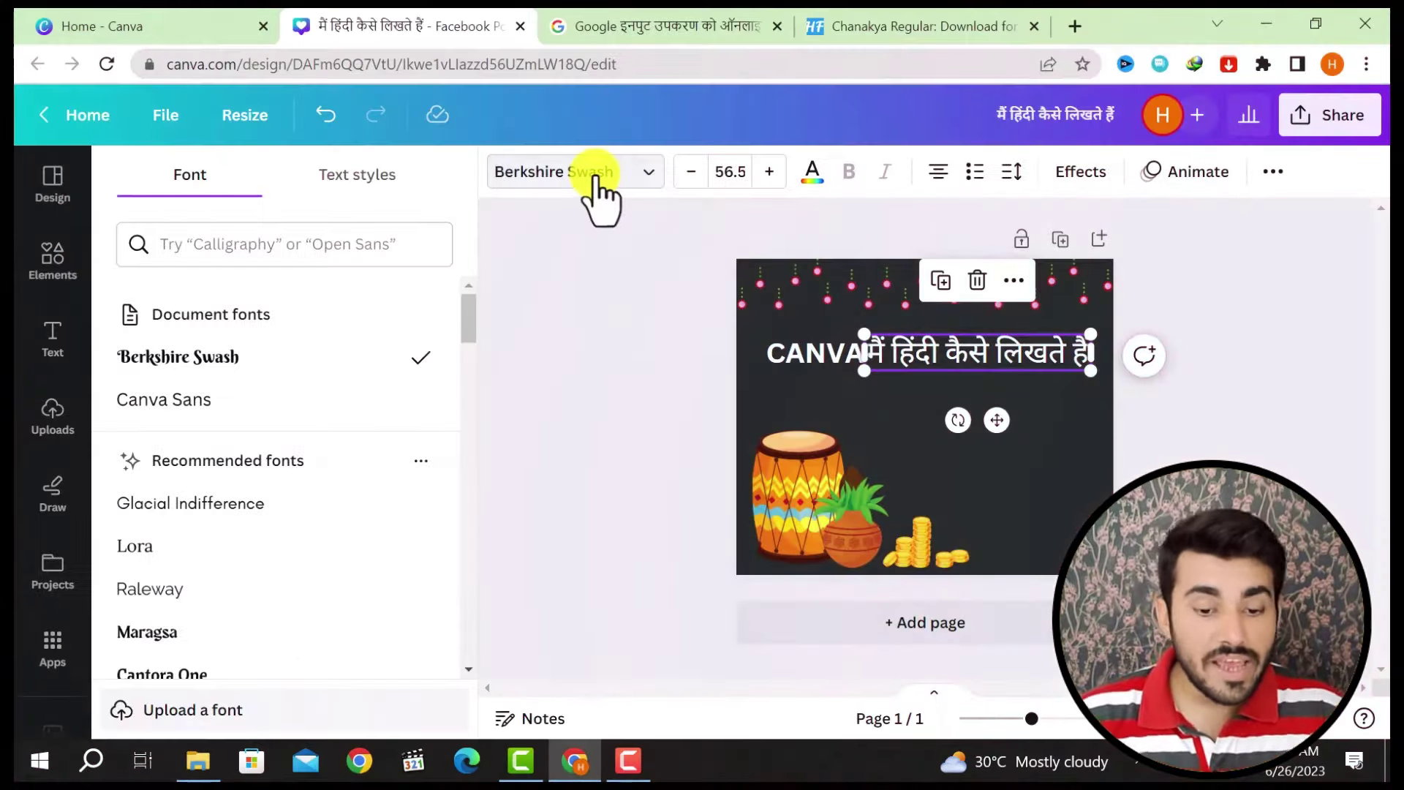
# From the headline's font list in Canva, start uploading a custom font.
pyautogui.click(596, 181)
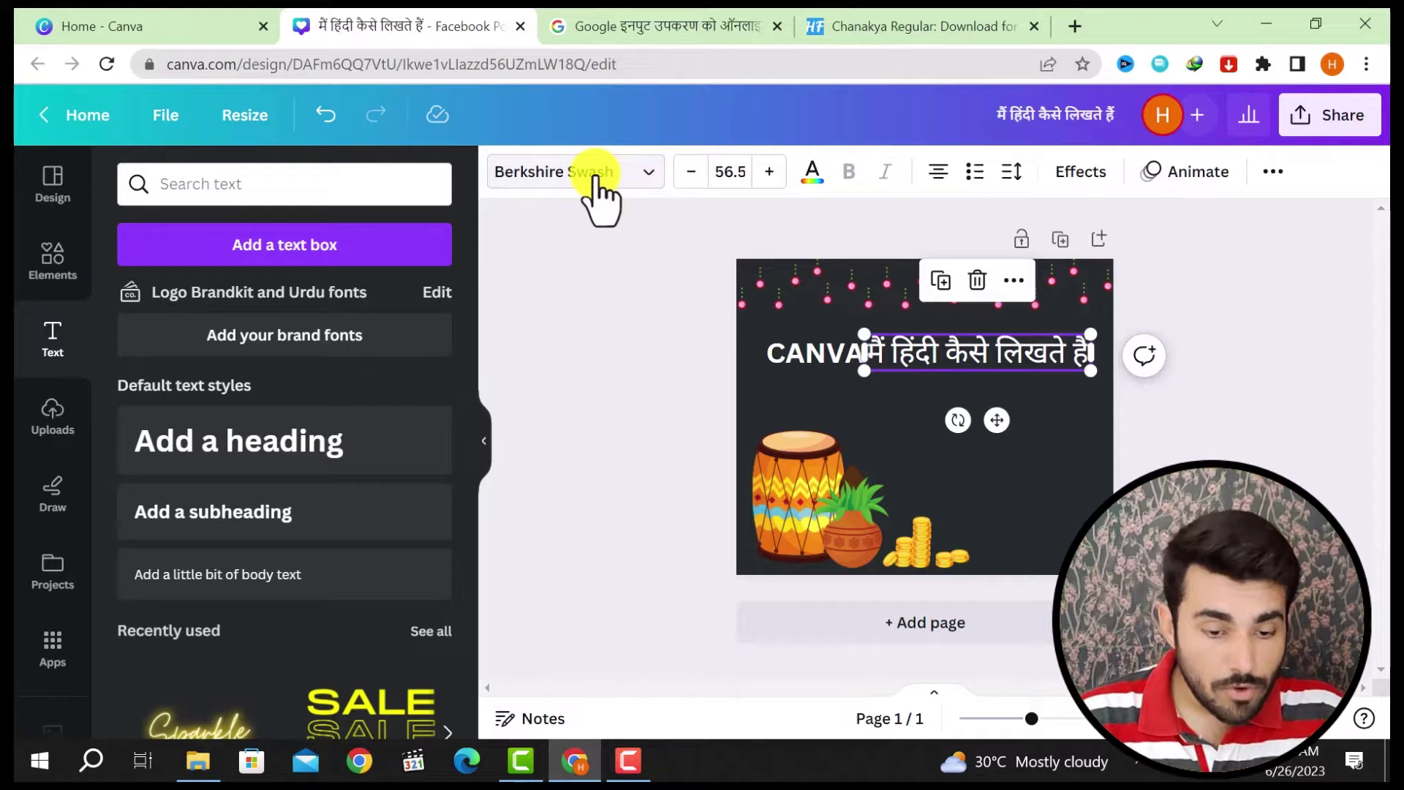
pyautogui.click(603, 181)
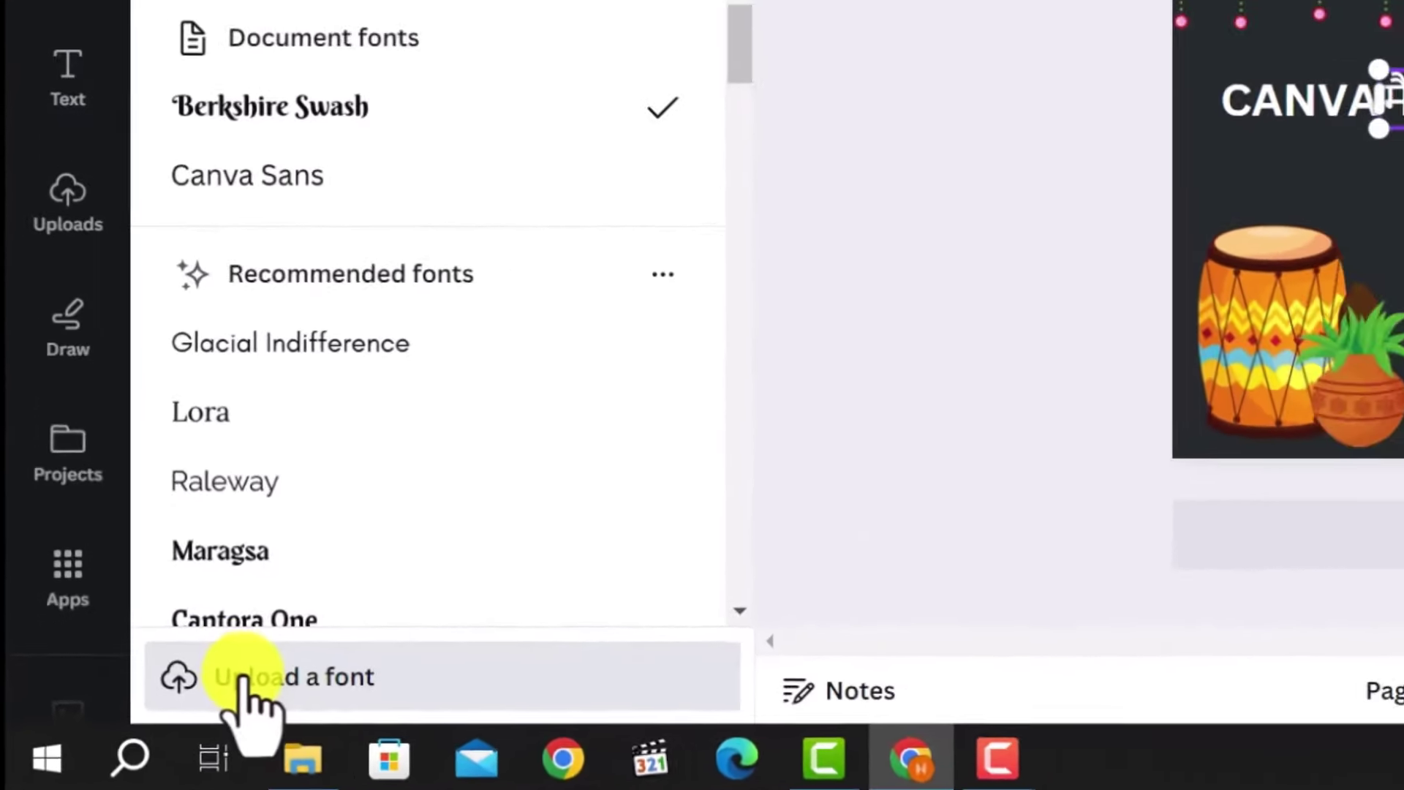
pyautogui.click(241, 680)
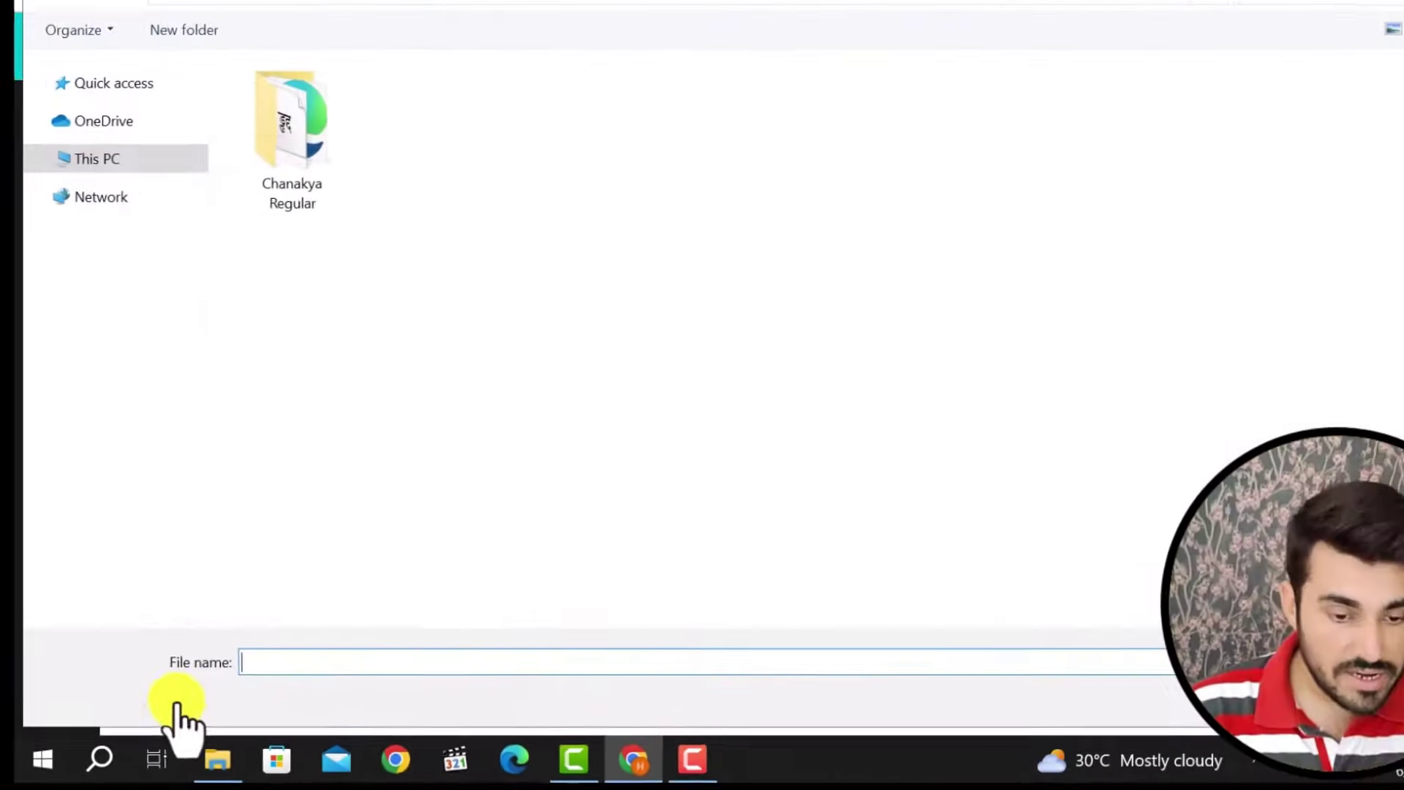
# Open the Chanakya Regular folder and choose Chanakya Regular.ttf for upload.
pyautogui.click(283, 177)
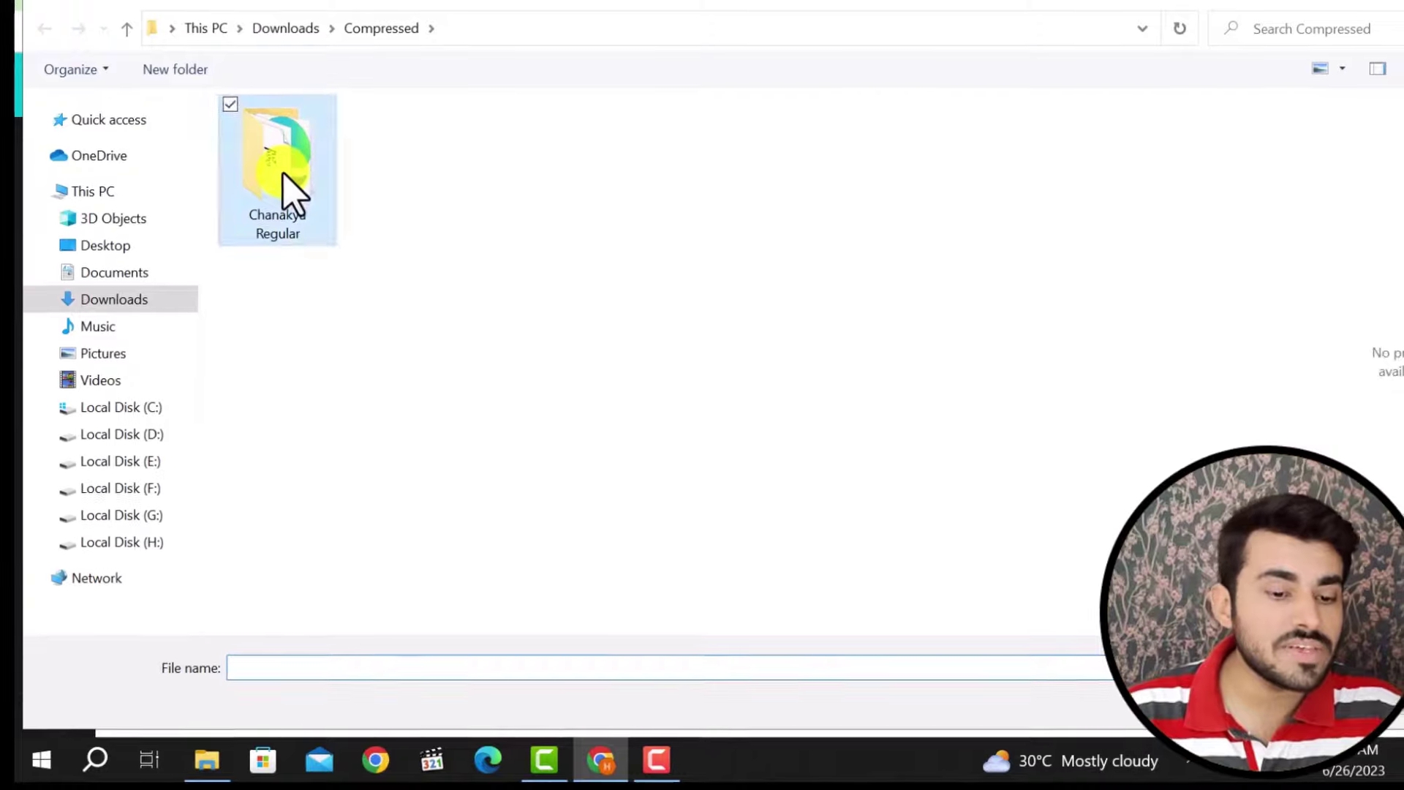
pyautogui.doubleClick(283, 177)
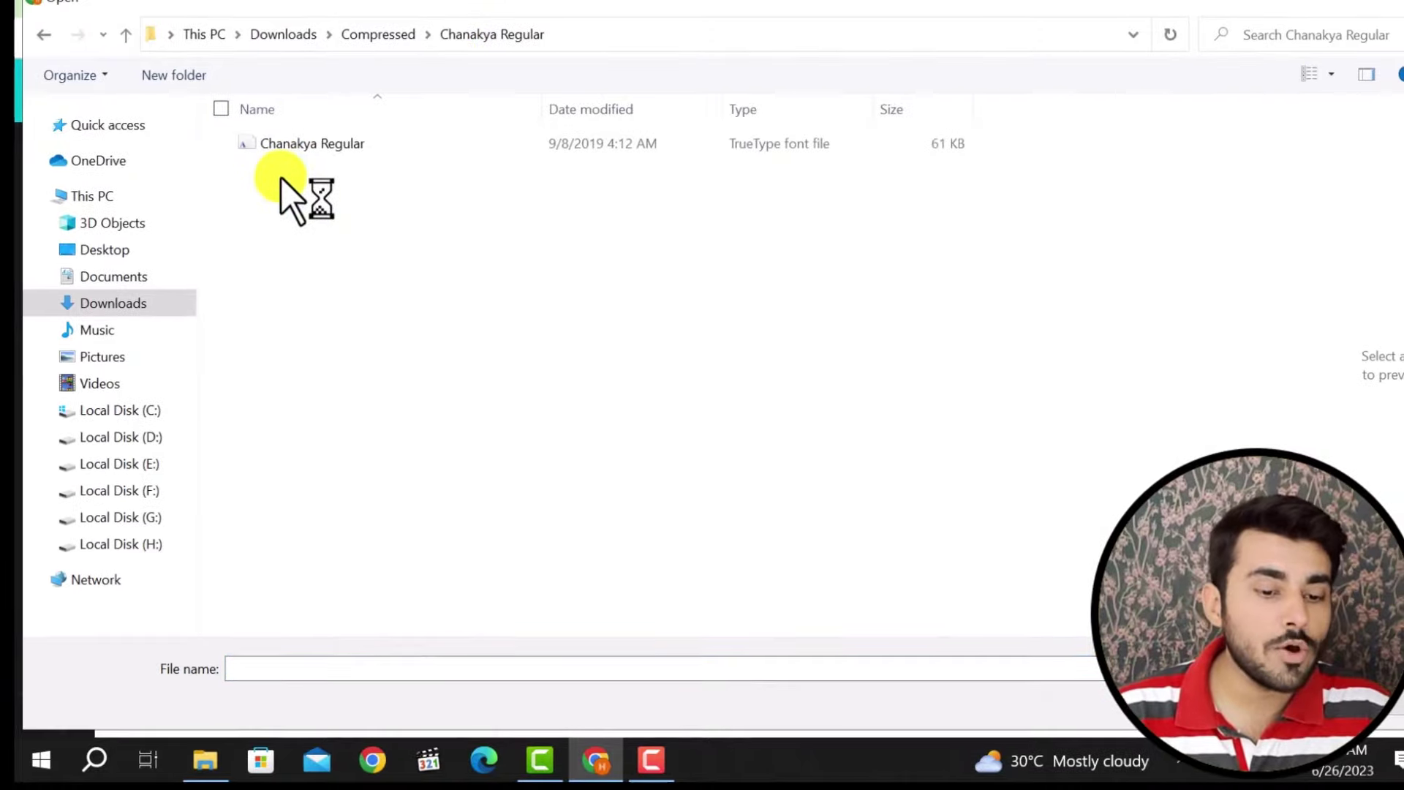
pyautogui.click(272, 140)
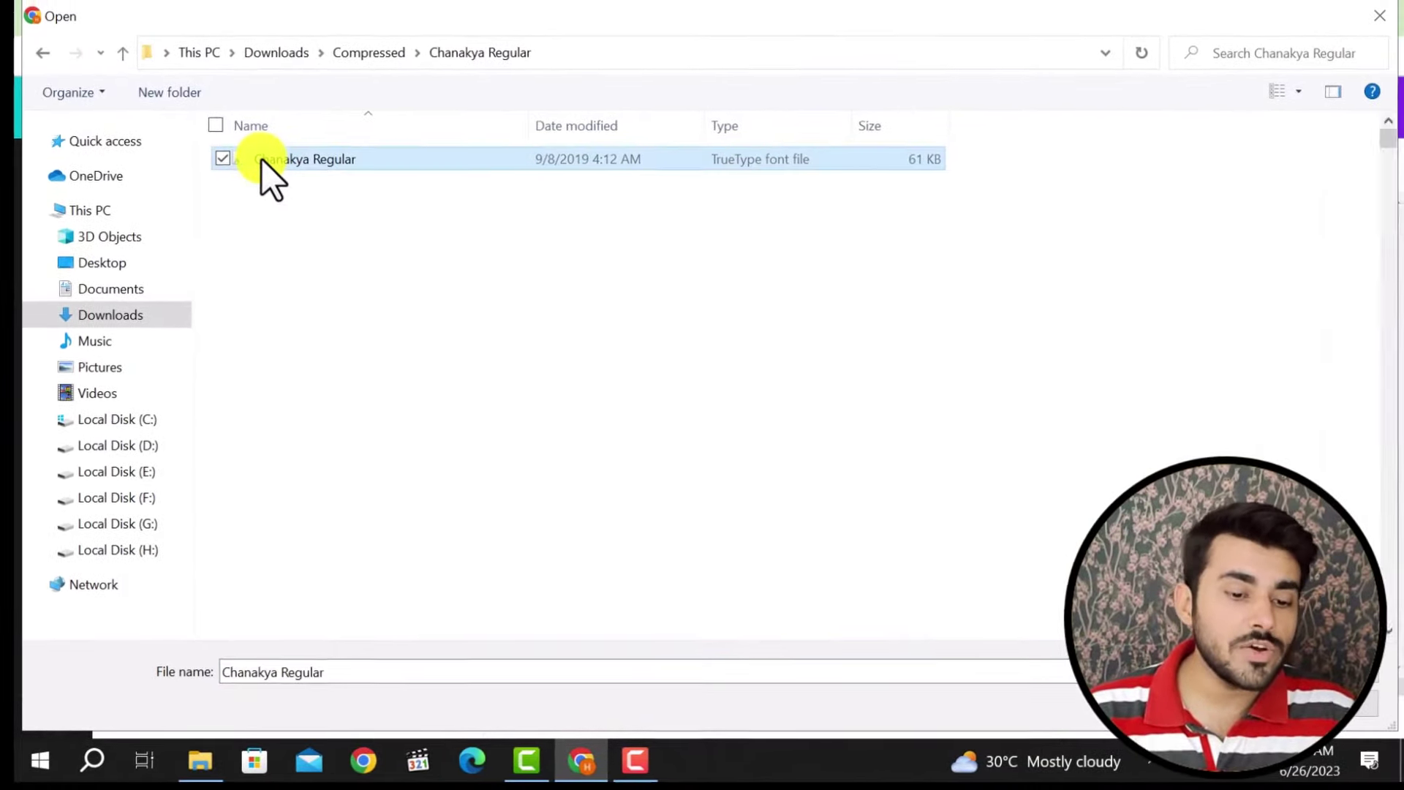
pyautogui.doubleClick(262, 159)
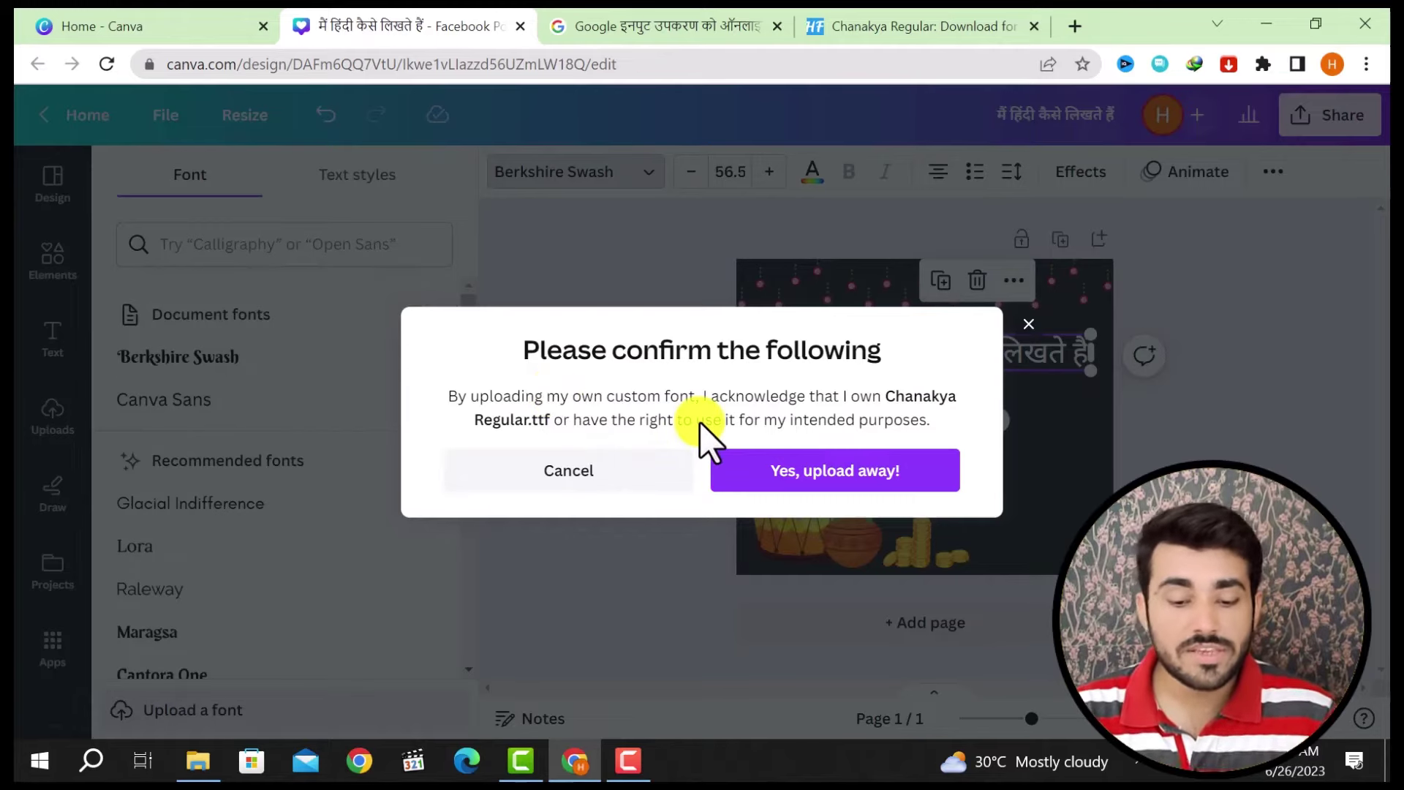
# Confirm the font upload, apply Chanakya to the Hindi sentence, and widen its text box.
pyautogui.click(813, 474)
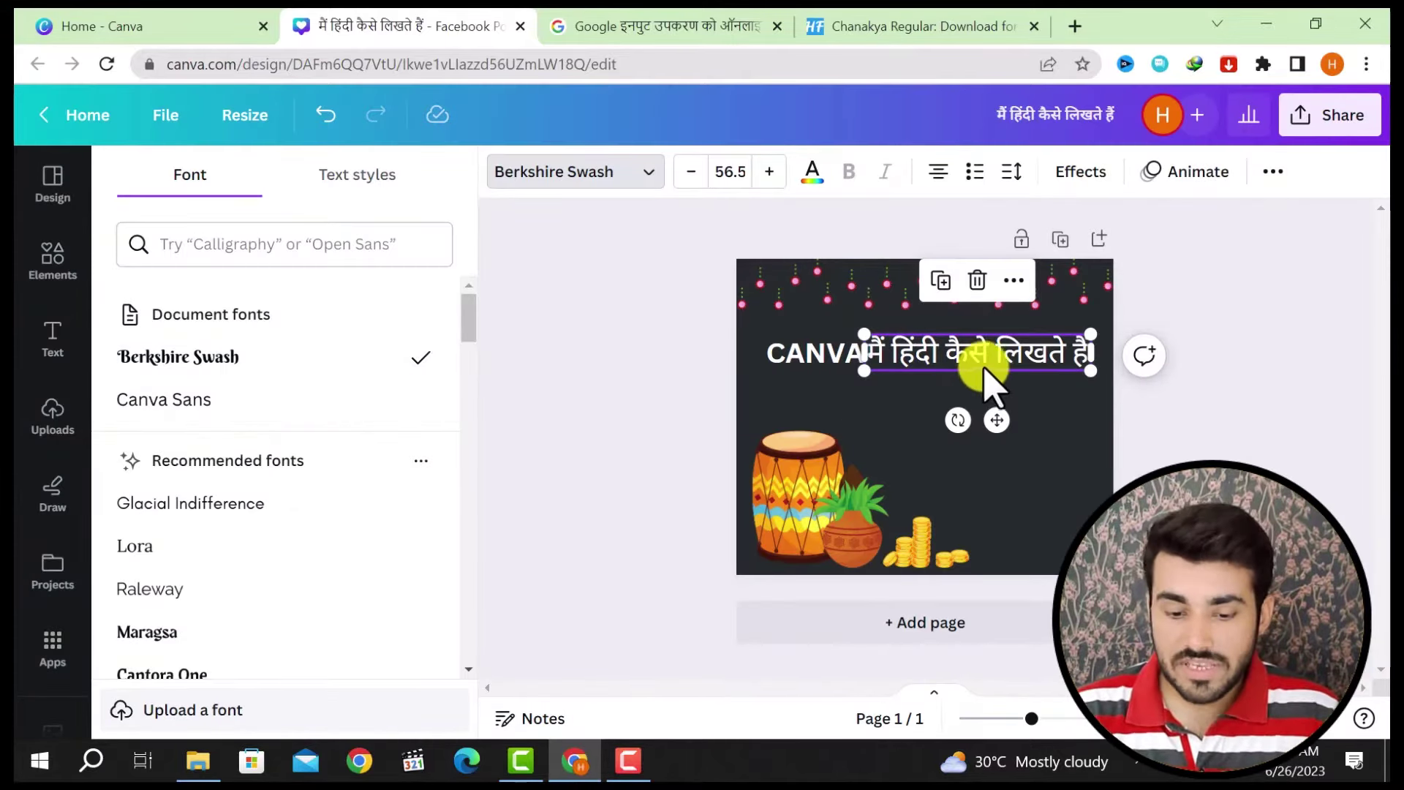
pyautogui.moveTo(980, 358); pyautogui.dragTo(985, 351)
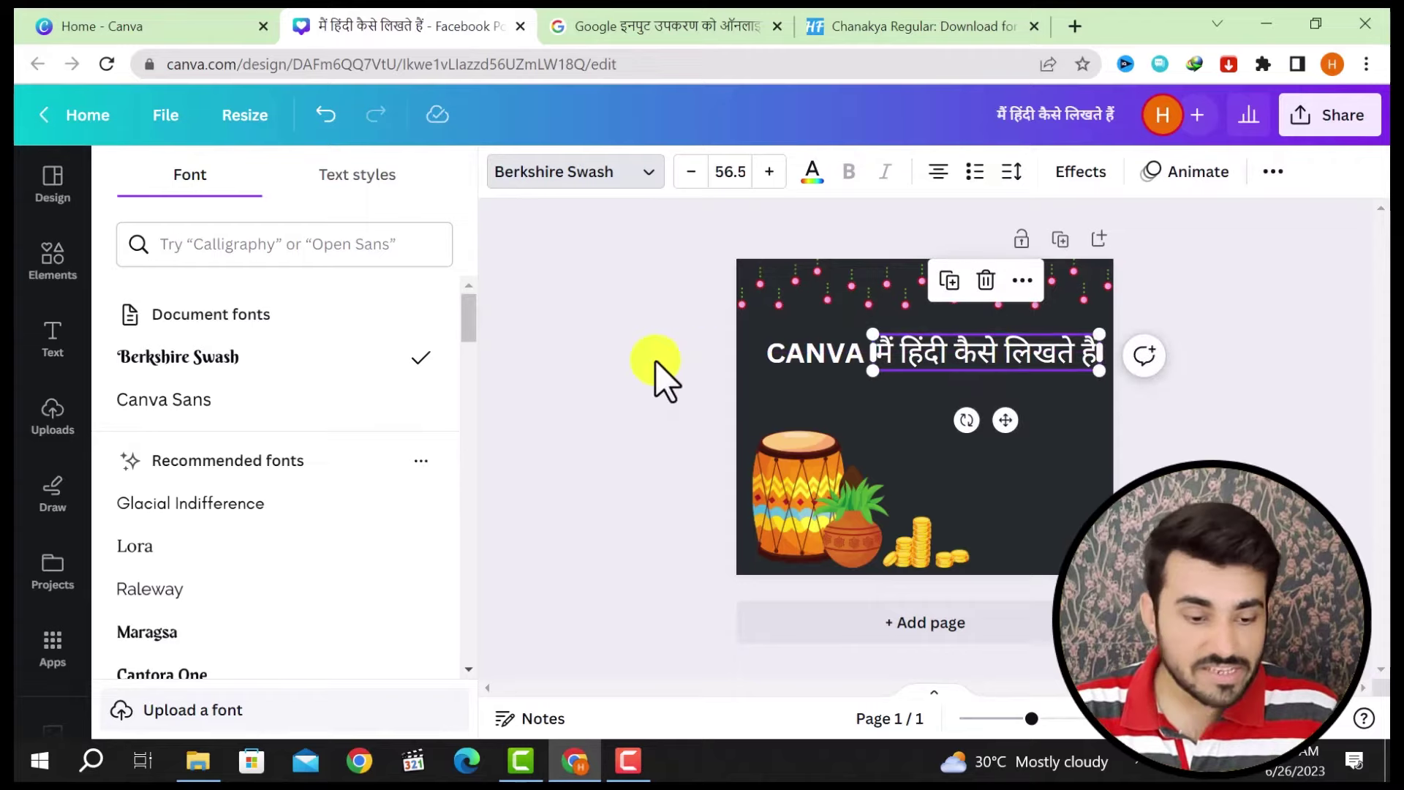
pyautogui.scroll(-4, 242, 446)
pyautogui.scroll(-3, 232, 454)
pyautogui.scroll(3, 235, 454)
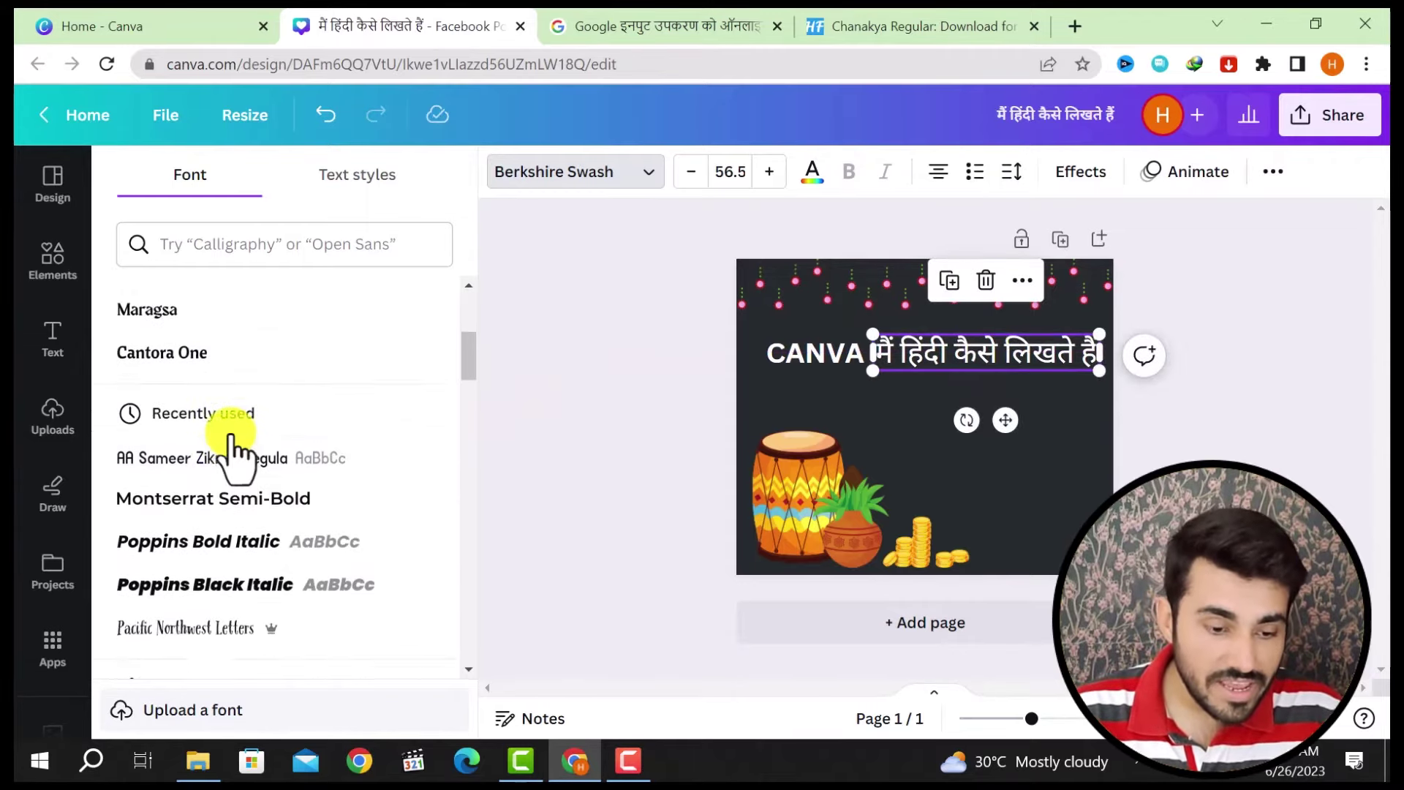
pyautogui.scroll(-4, 237, 456)
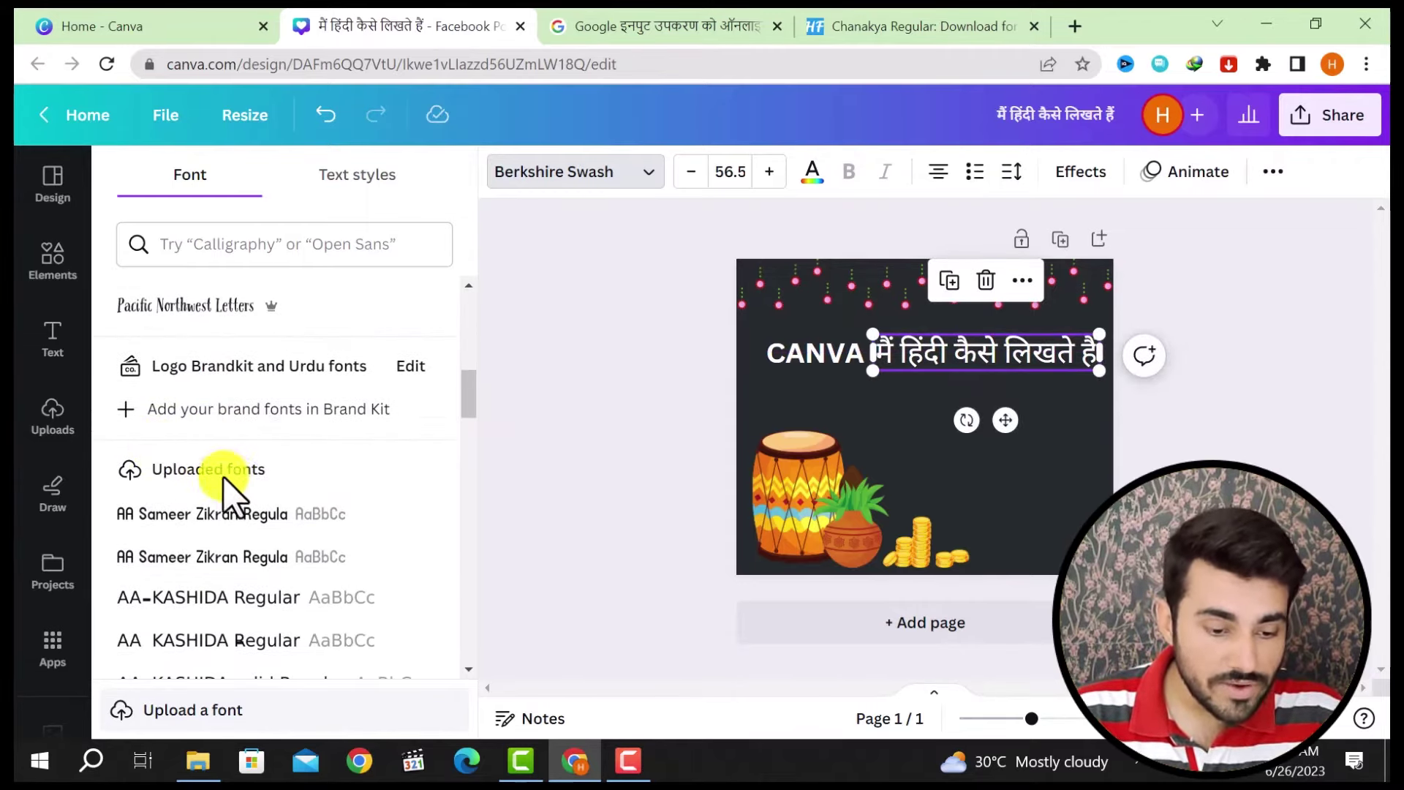
pyautogui.scroll(-9, 227, 490)
pyautogui.scroll(2, 191, 474)
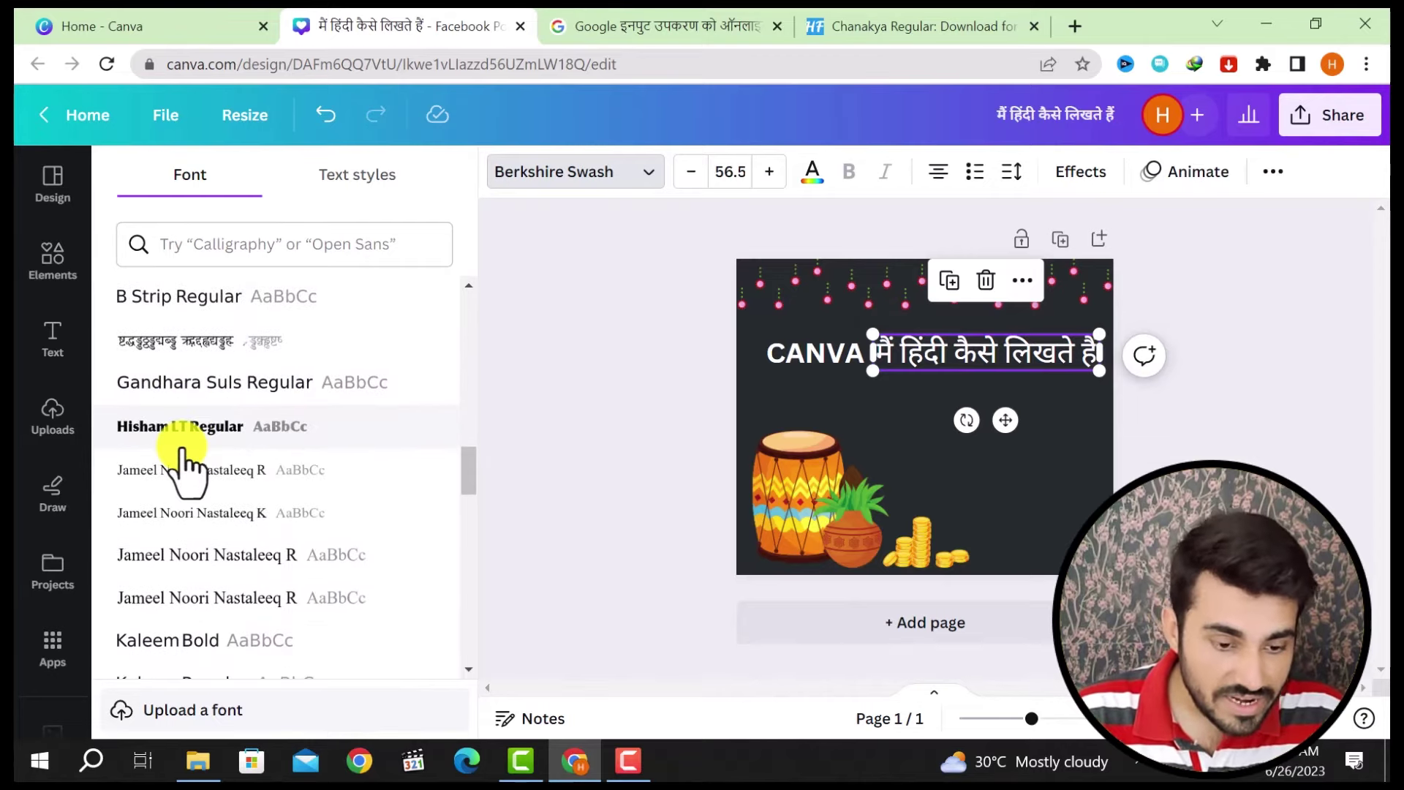
pyautogui.click(187, 355)
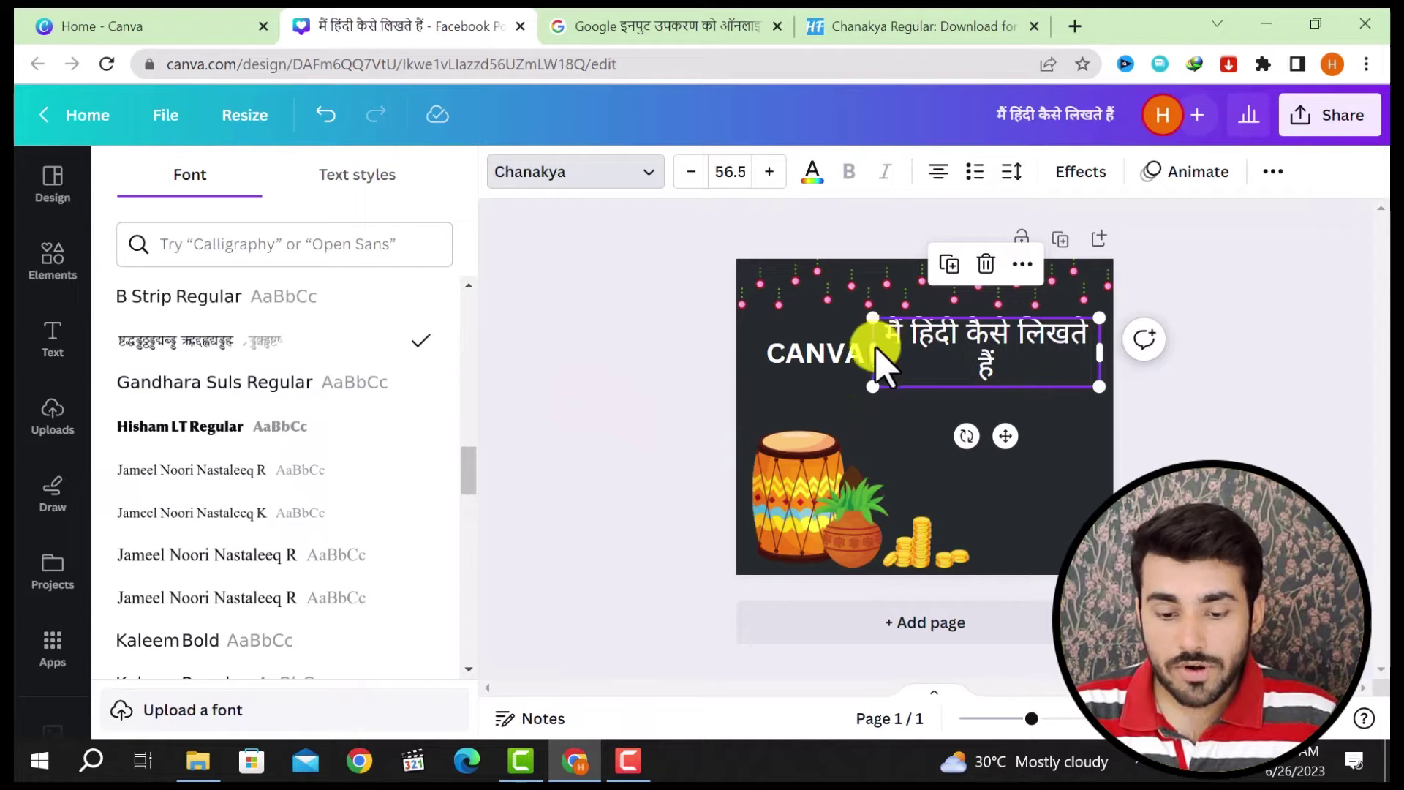
pyautogui.moveTo(869, 354); pyautogui.dragTo(840, 351)
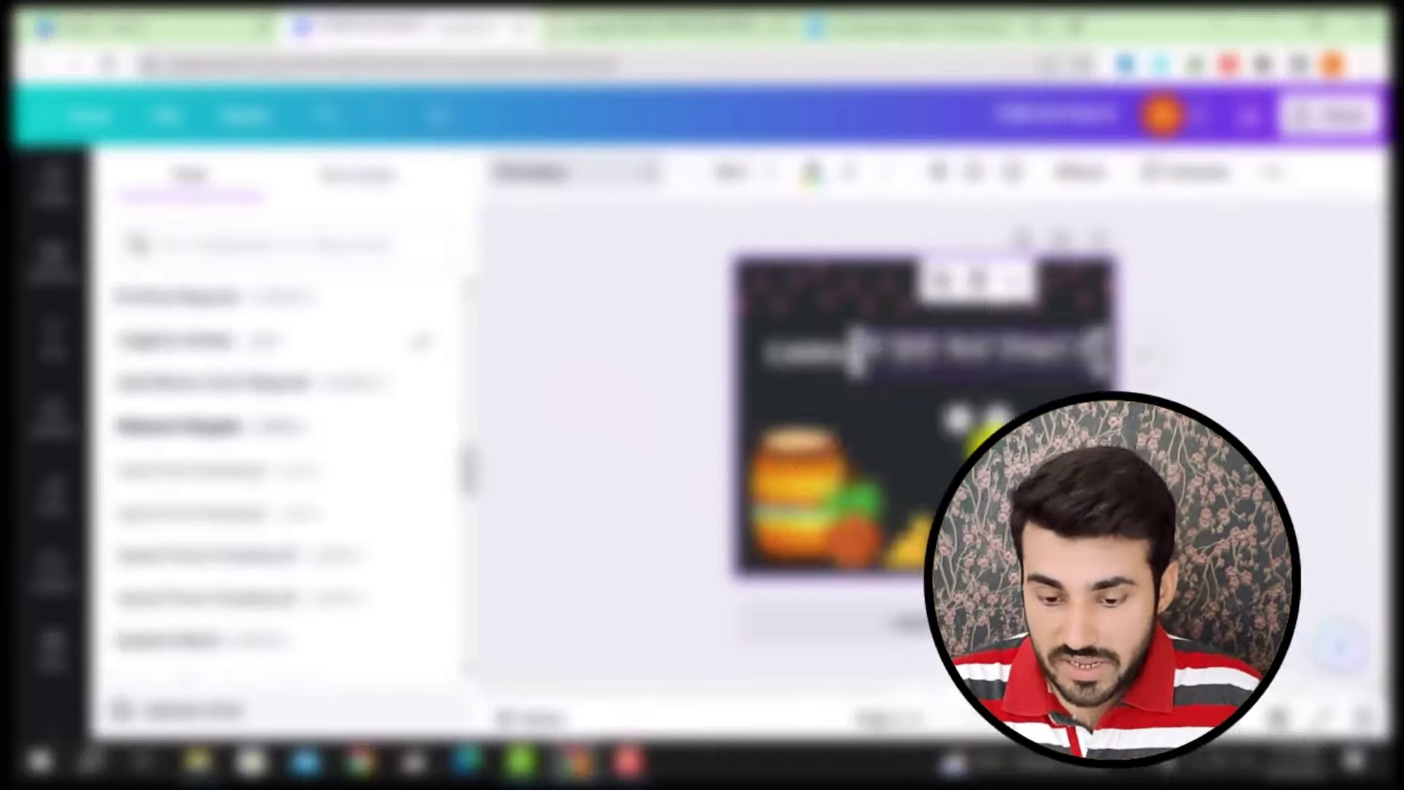